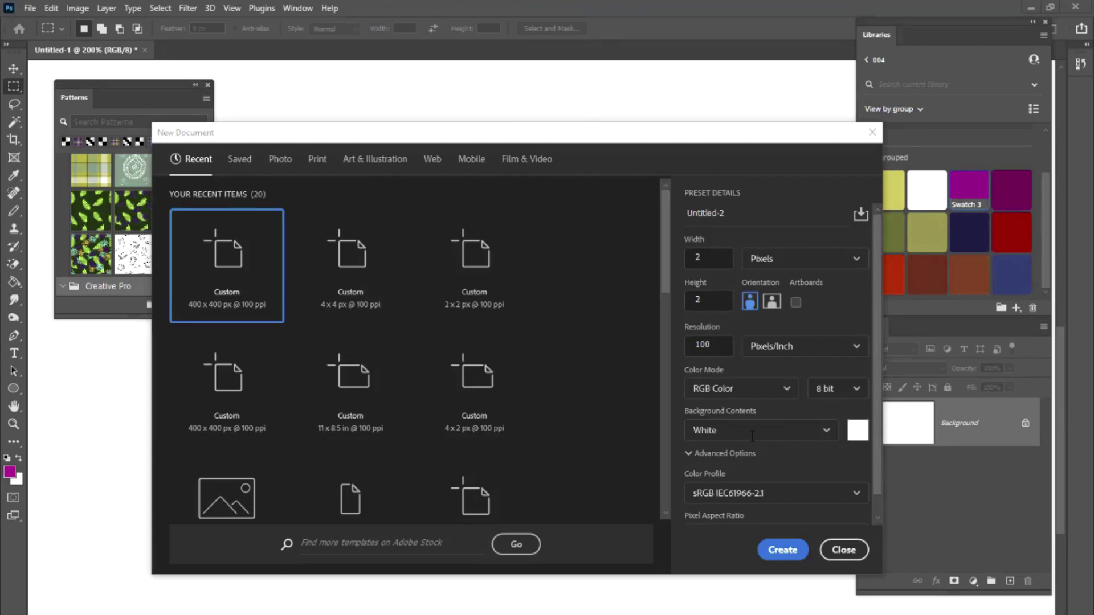
- In the 2 × 2 px New Document settings, open the Background Contents choices
left_click(817, 429)
left_click(828, 429)
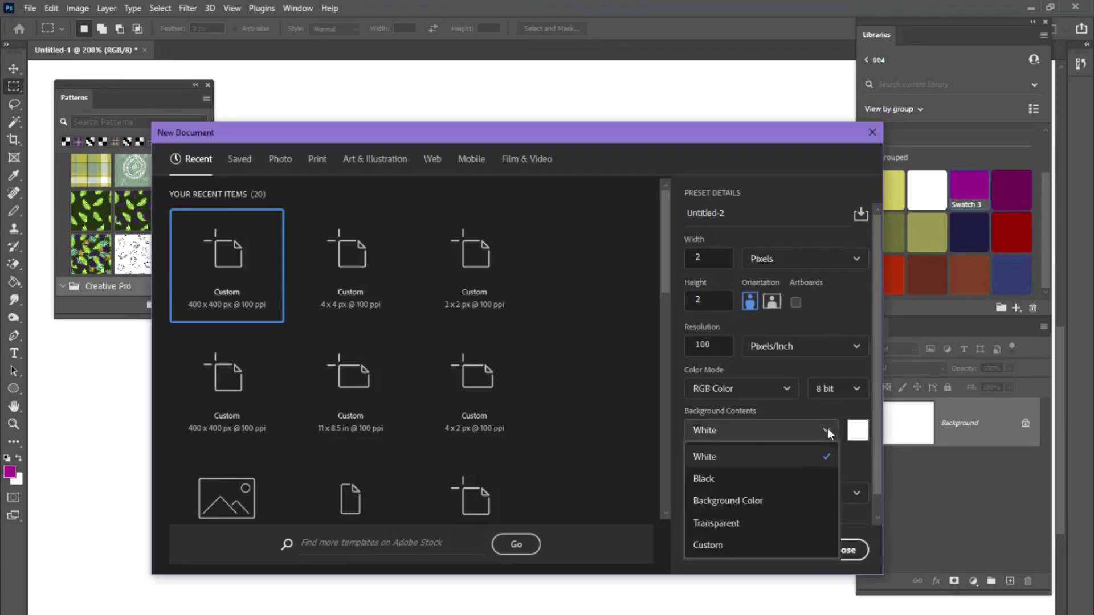
- Create the 2 × 2 px document with a Transparent background and zoom it to fill the view
left_click(764, 523)
left_click(788, 551)
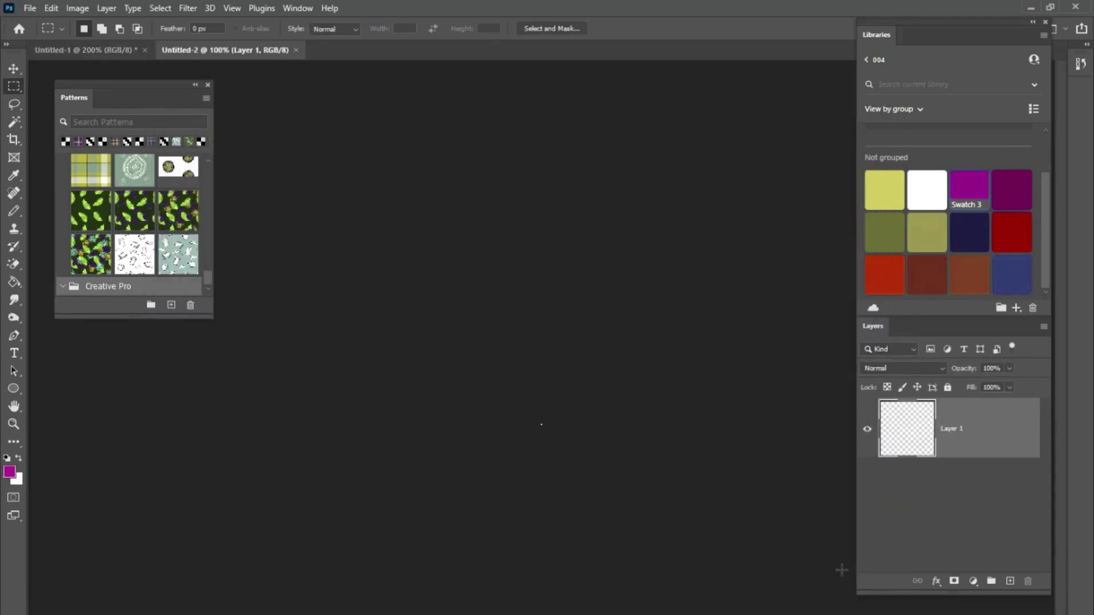
key("ctrl+0")
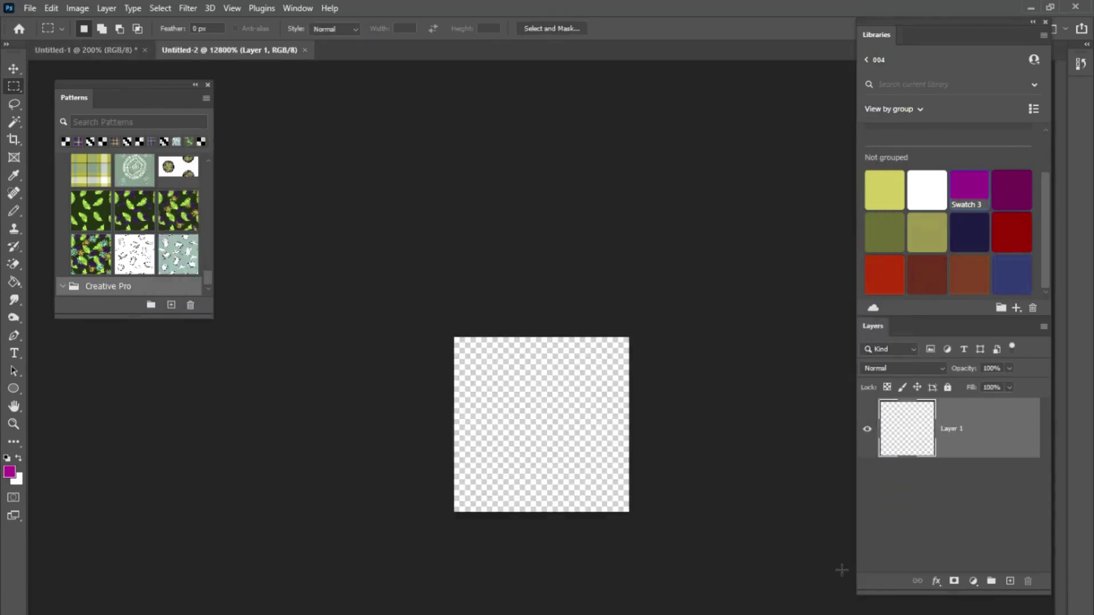
- Pencil the top-left and bottom-right pixels magenta and save the checkerboard as a new pattern
left_click(14, 211)
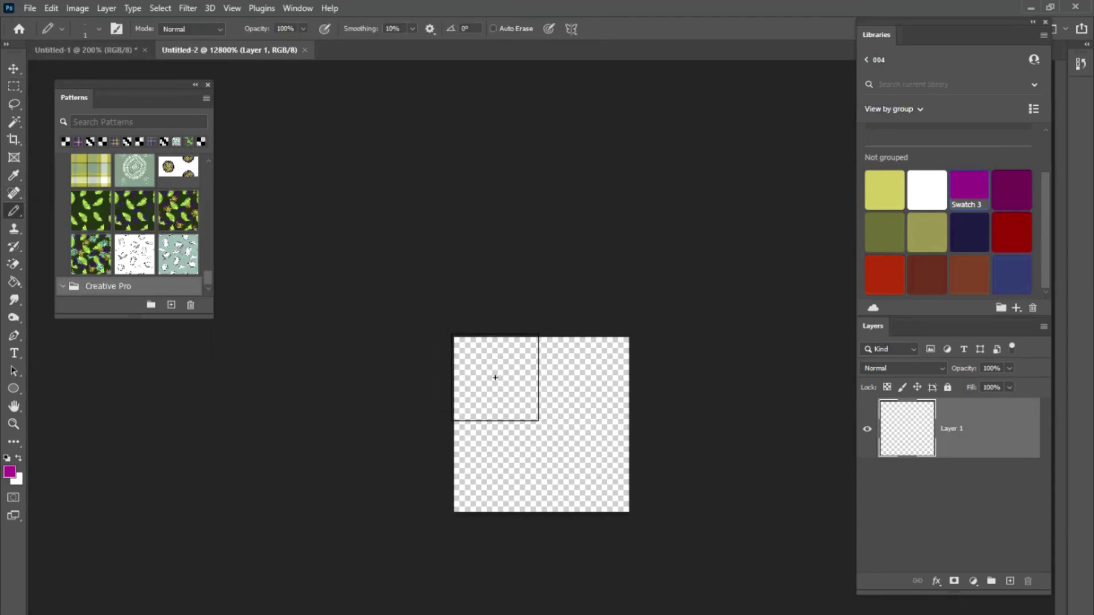
left_click(493, 373)
left_click(576, 478)
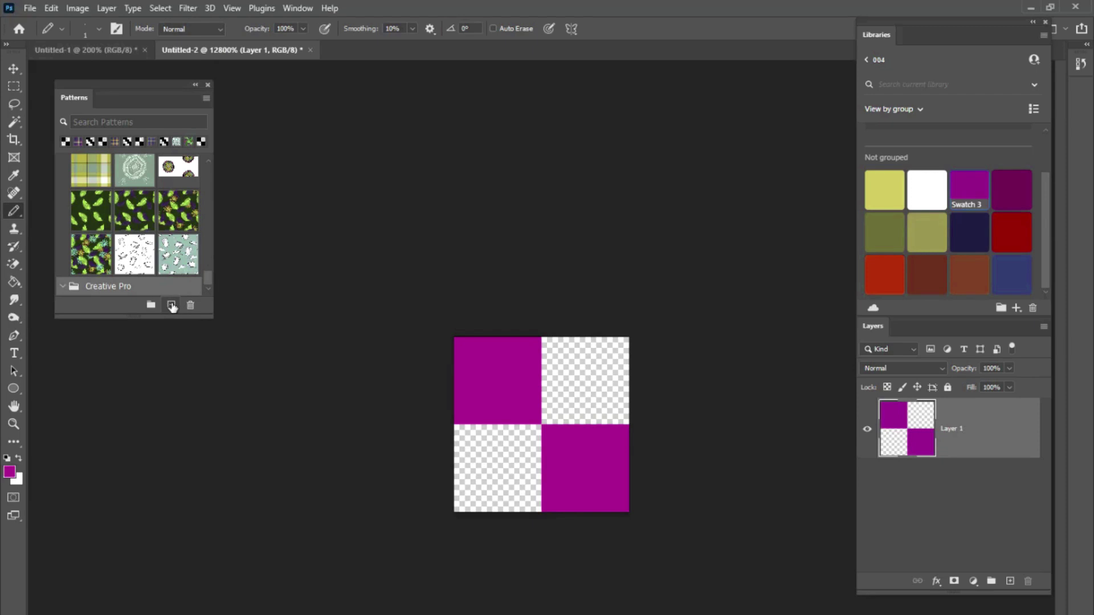
left_click(171, 305)
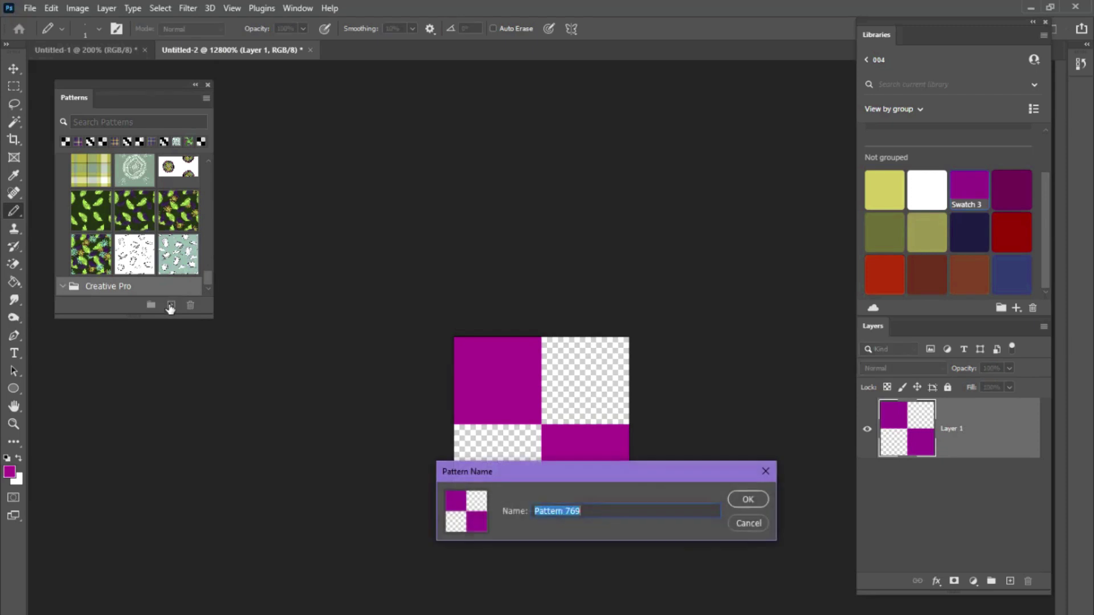
left_click(748, 500)
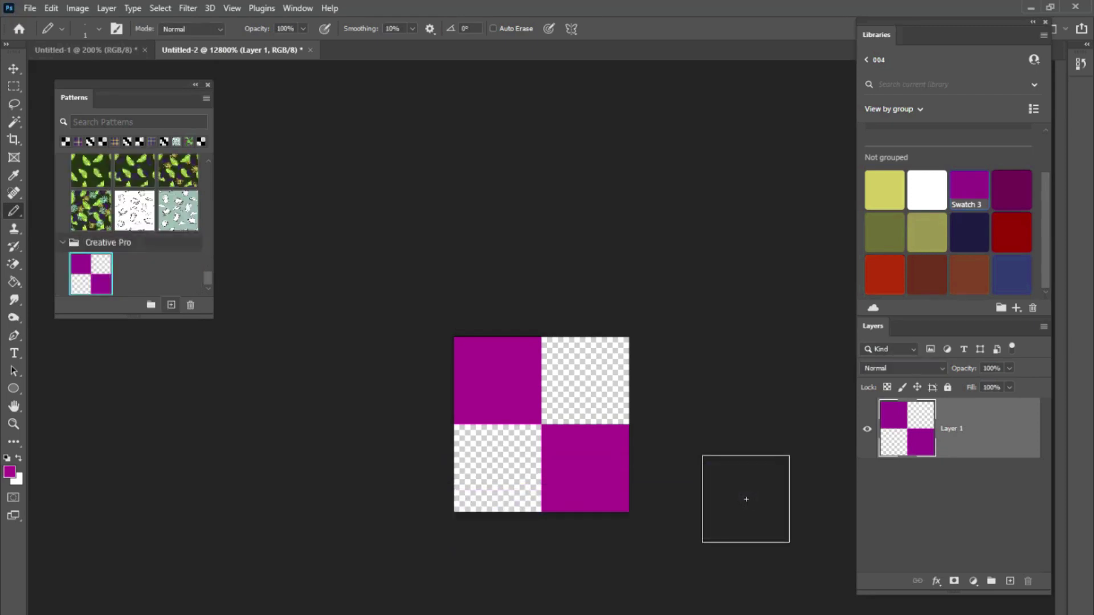
- Start a new document from the File menu with width 4 px and height 4 px
left_click(32, 9)
left_click(41, 24)
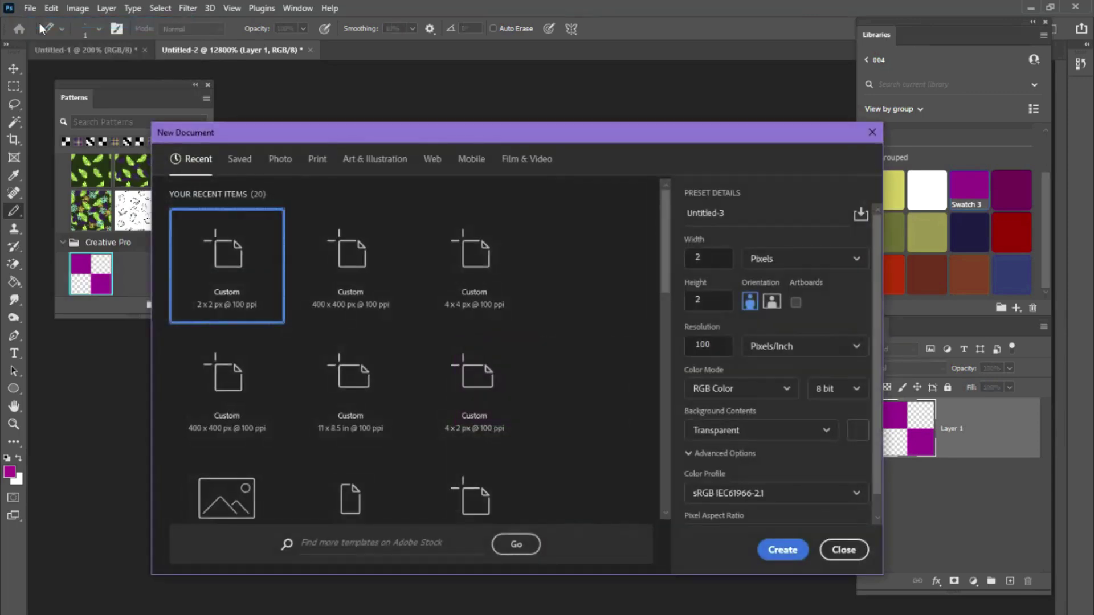
double_click(710, 253)
type("4")
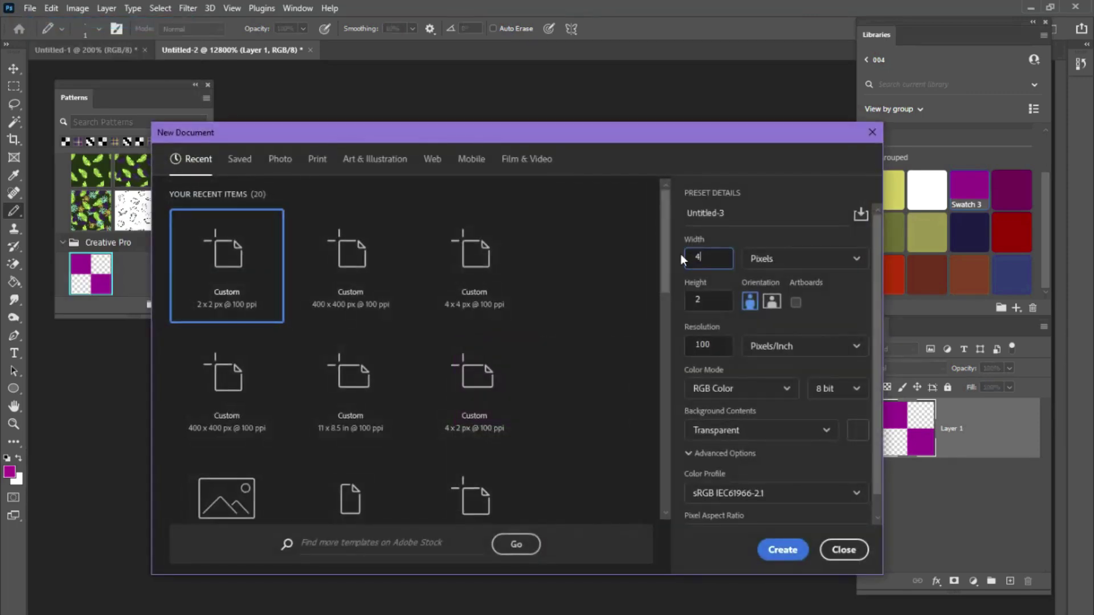
key("Tab")
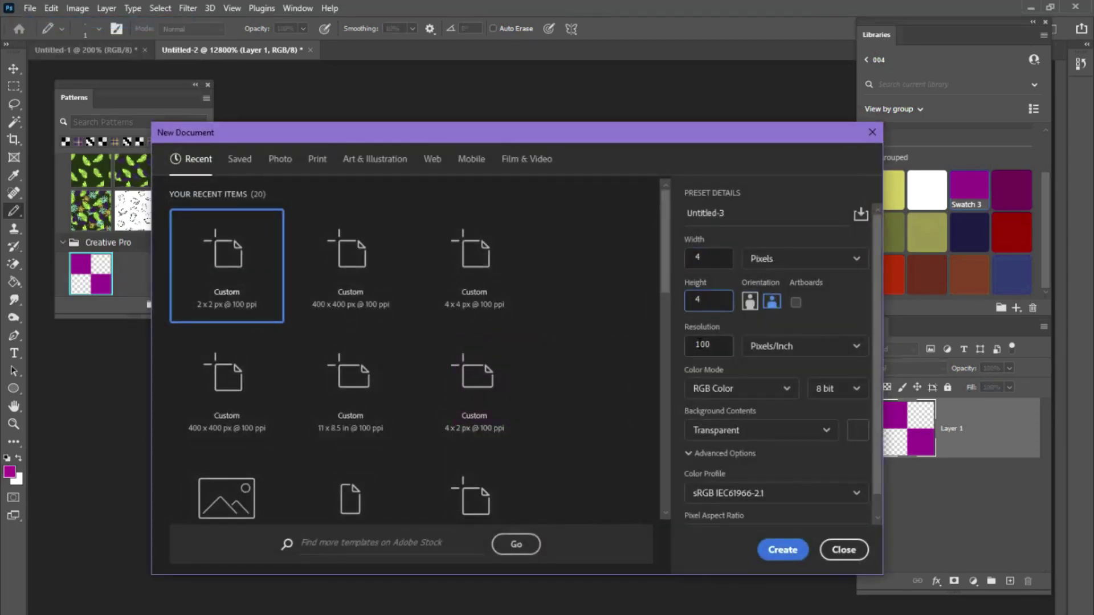
type("4")
left_click(783, 550)
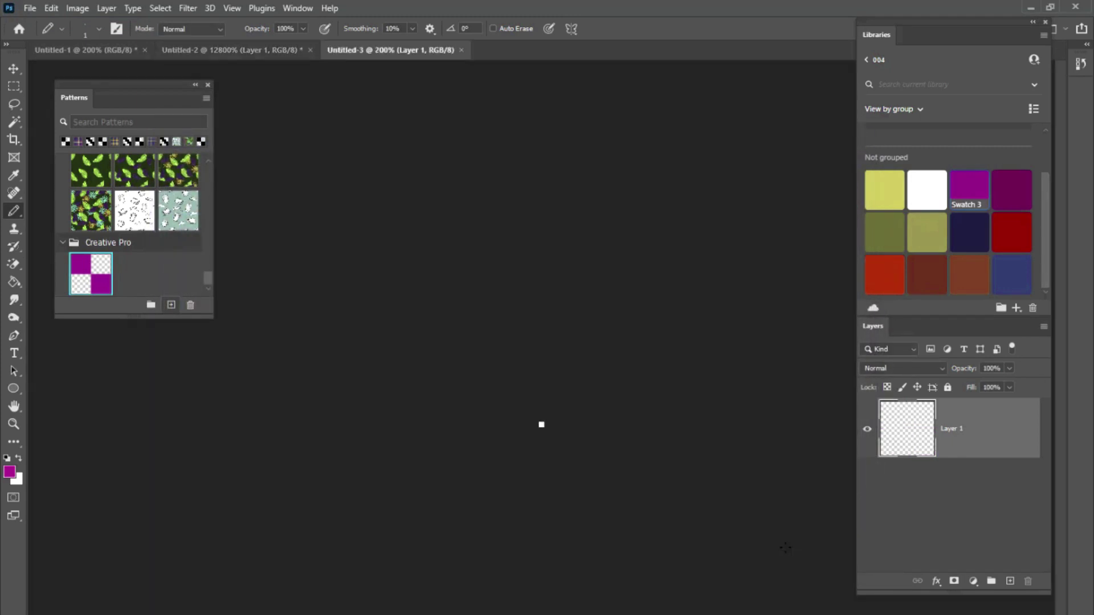
- Zoom in and pencil a magenta diagonal staircase of pixels across the 4 × 4 canvas
key("ctrl+0")
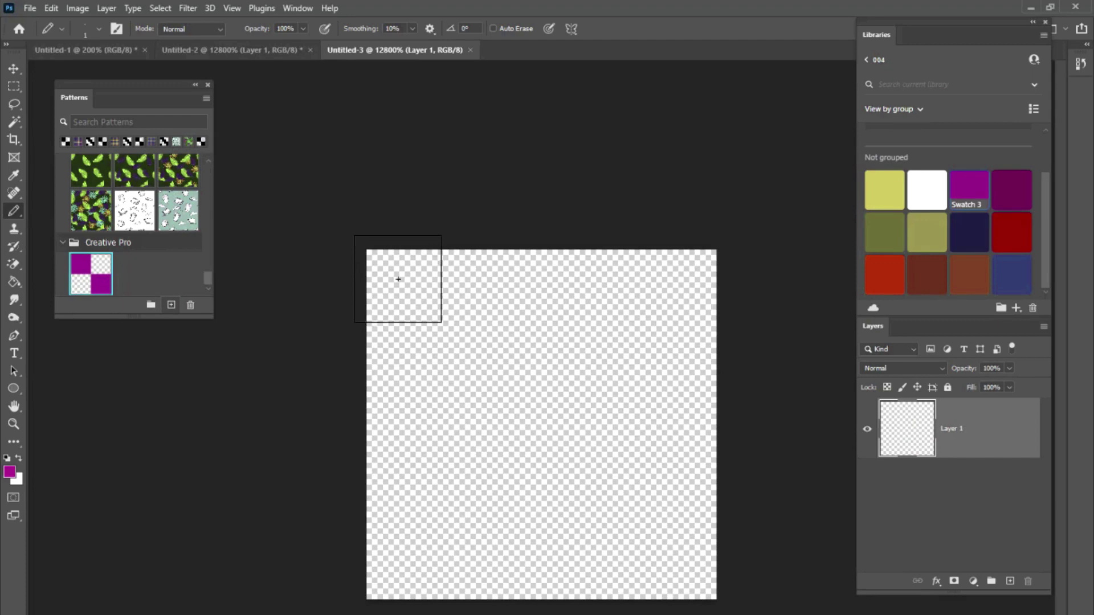
left_click(403, 288)
left_click(486, 290)
left_click(494, 381)
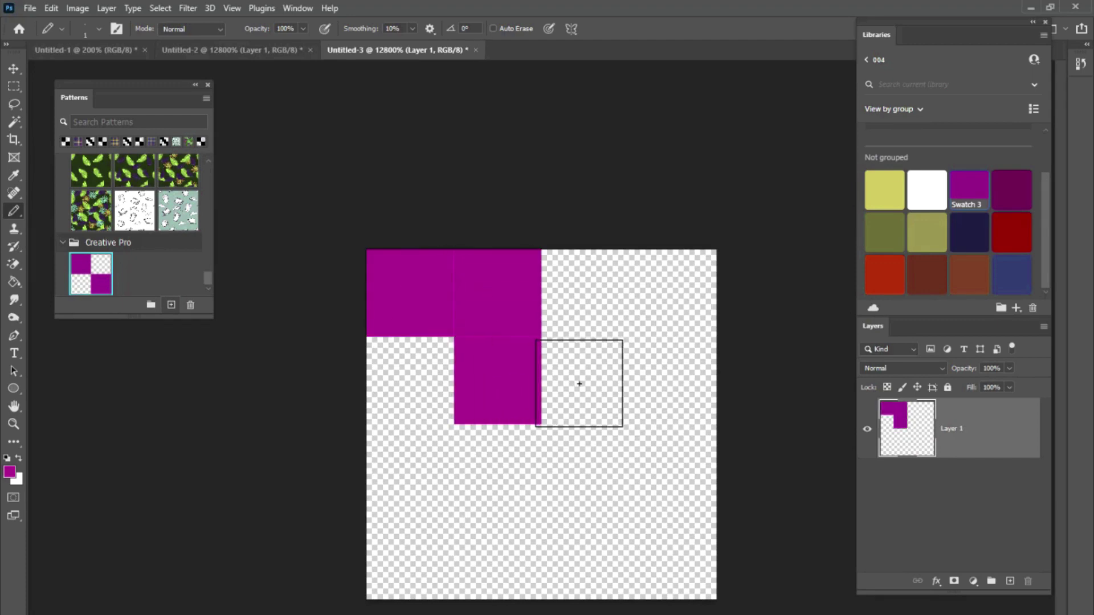
left_click(579, 382)
left_click(582, 461)
left_click(664, 459)
left_click(675, 562)
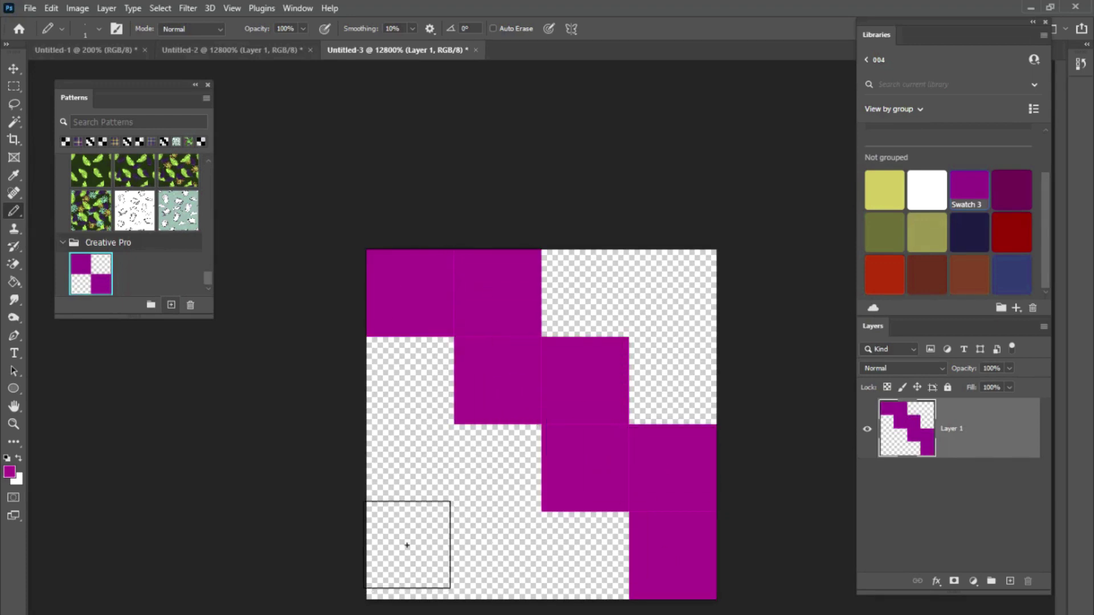
left_click(405, 556)
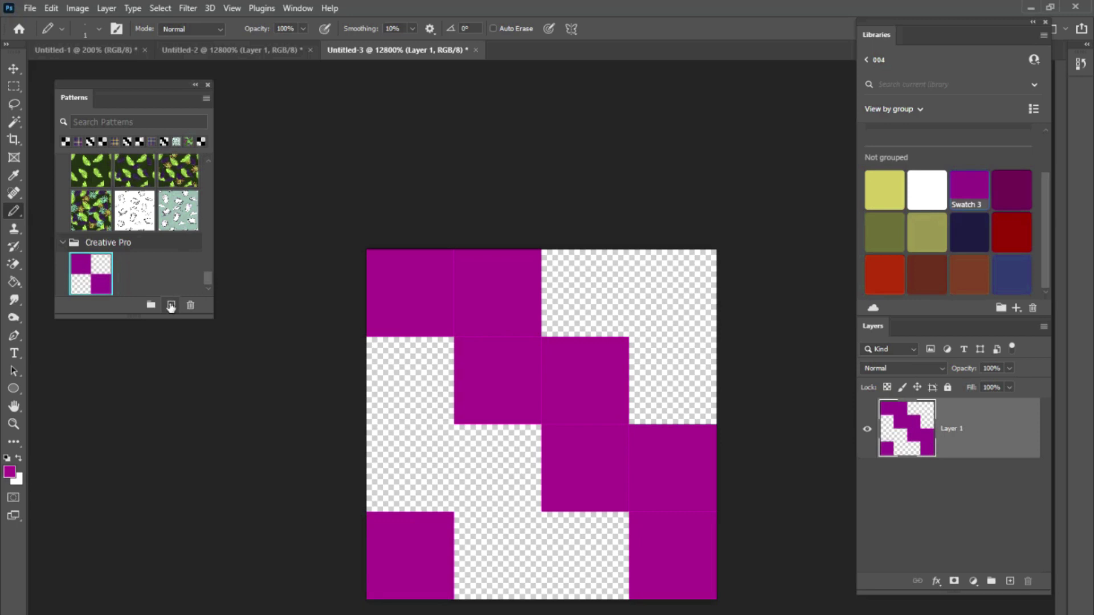
- Save the staircase block as a new Creative Pro pattern
left_click(171, 305)
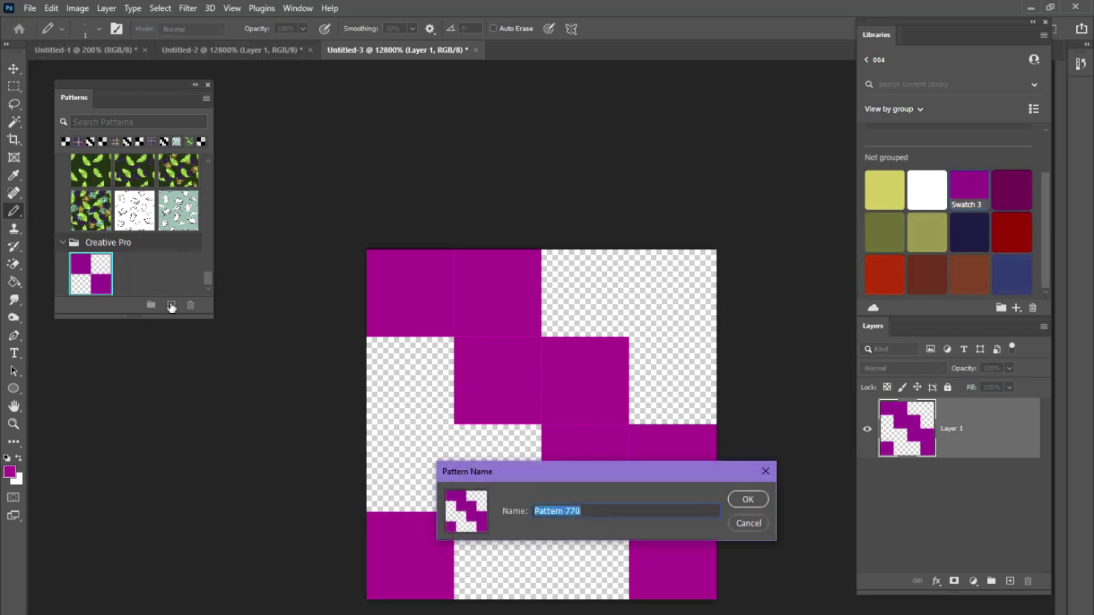
left_click(752, 499)
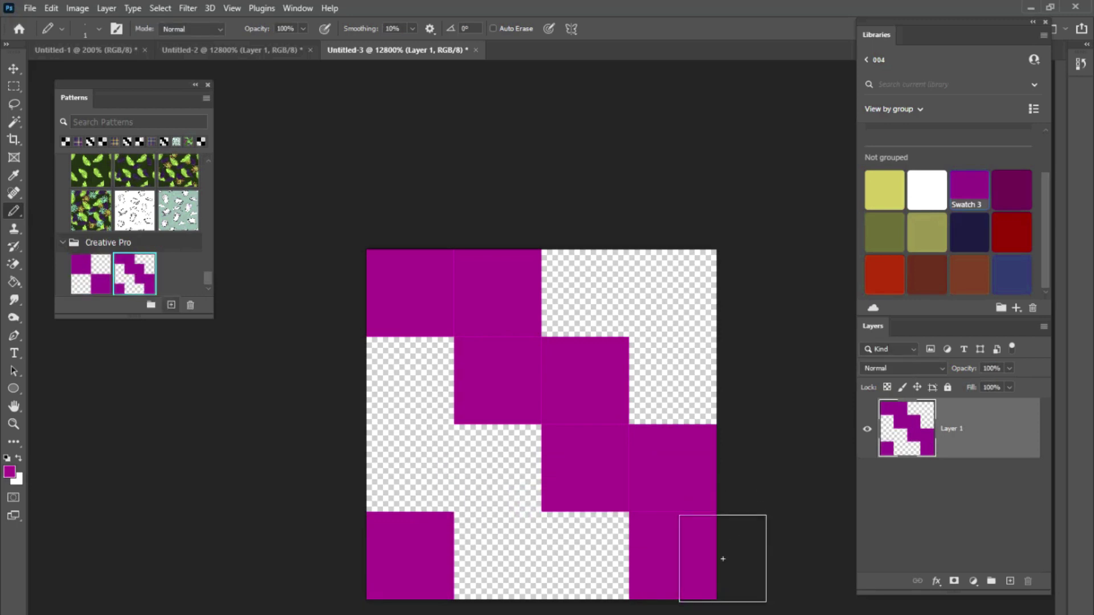
left_click(30, 8)
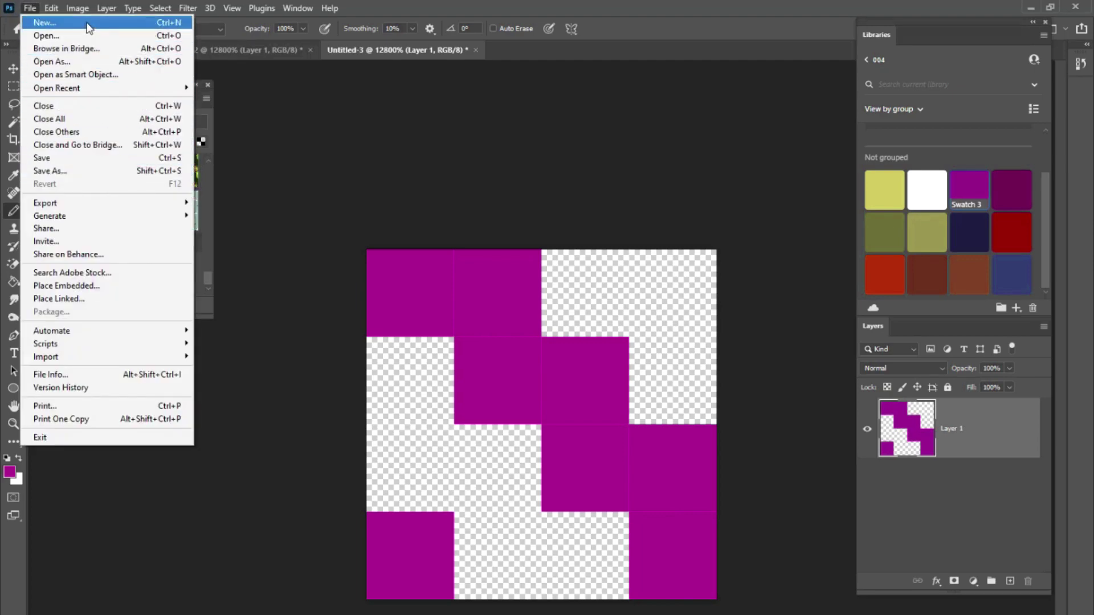
- Set width and height to 400 px and create the transparent document
left_click(45, 23)
left_click(721, 256)
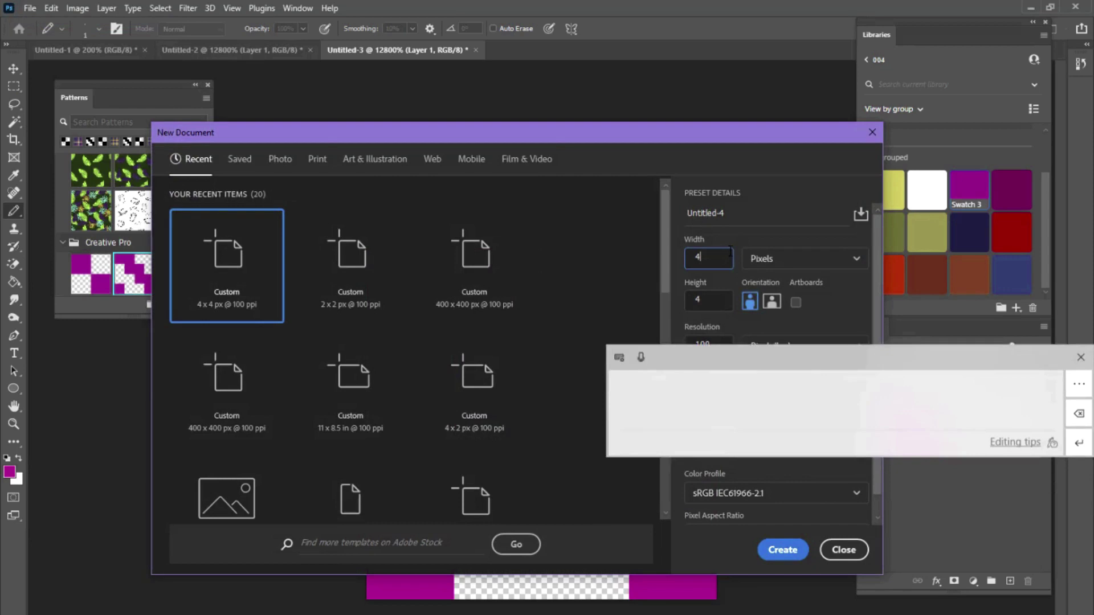
type("00")
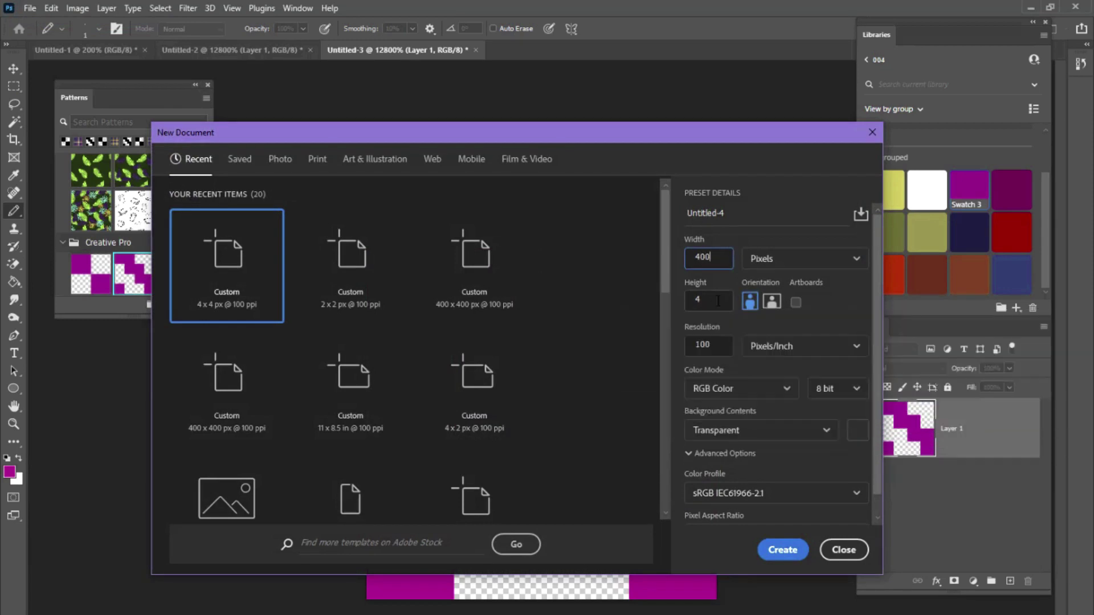
left_click(718, 301)
type("00")
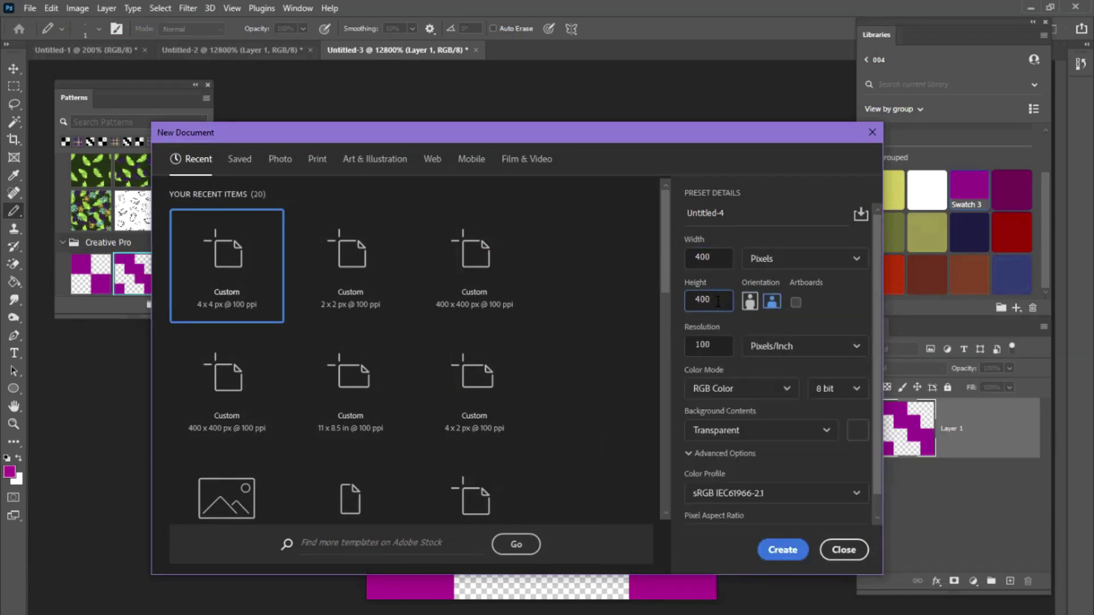
left_click(784, 552)
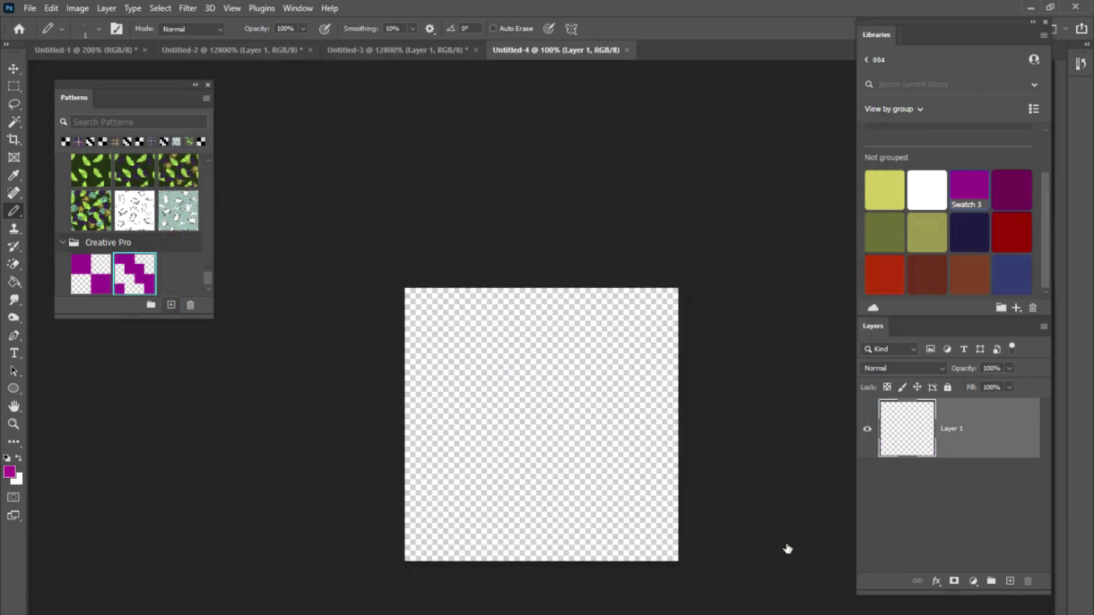
- Fill the canvas dark blue, then fill three full-height columns with dark navy
left_click(1012, 275)
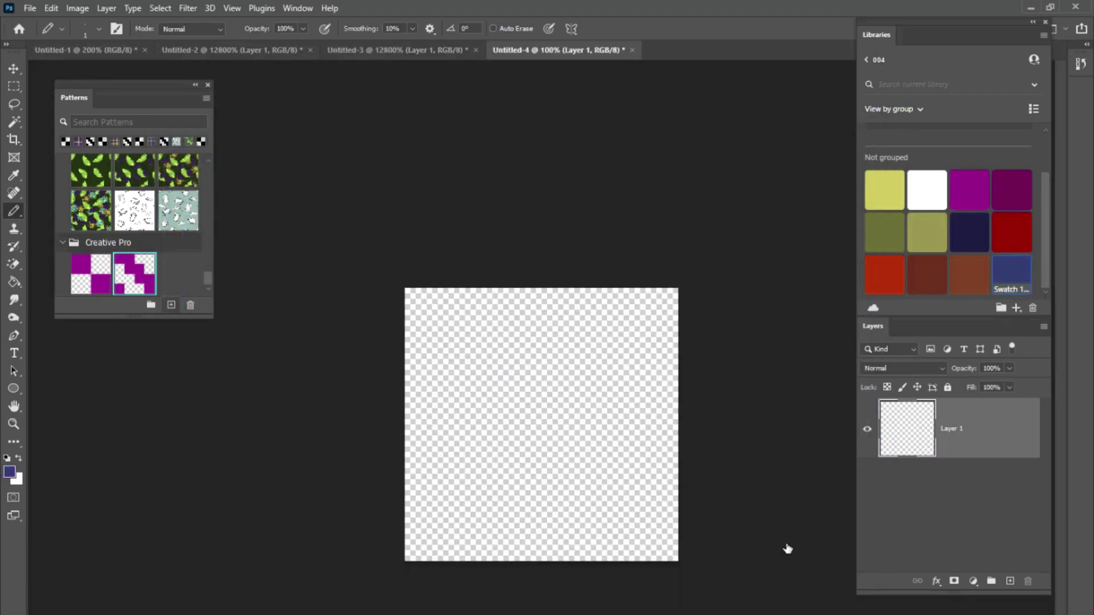
key("alt+BackSpace")
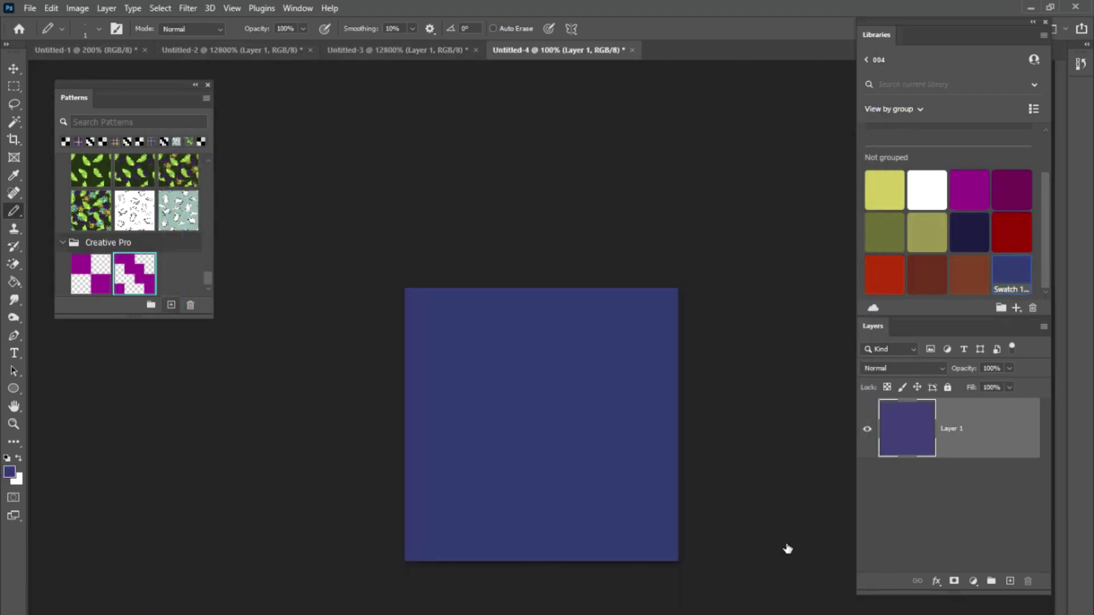
left_click(14, 86)
left_click_drag(428, 248, 484, 564)
left_click_drag(535, 262, 548, 570)
left_click_drag(610, 262, 655, 570)
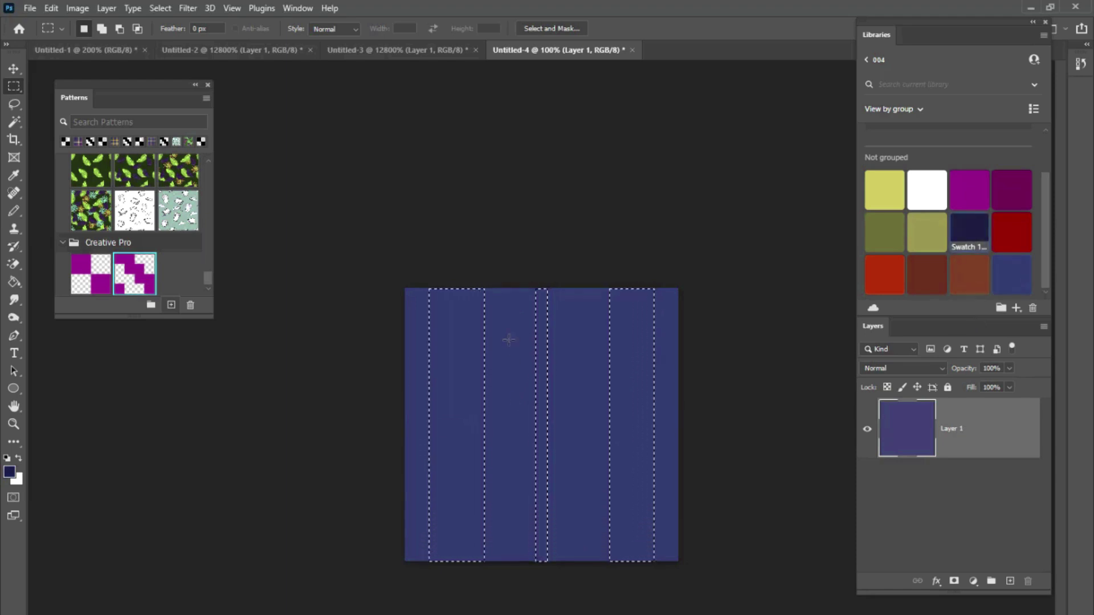
key("alt+BackSpace")
- Select one thin and one wider column, fill them yellow, and deselect
left_click_drag(489, 260, 497, 573)
key("shift")
left_click_drag(553, 267, 589, 564)
left_click(885, 185)
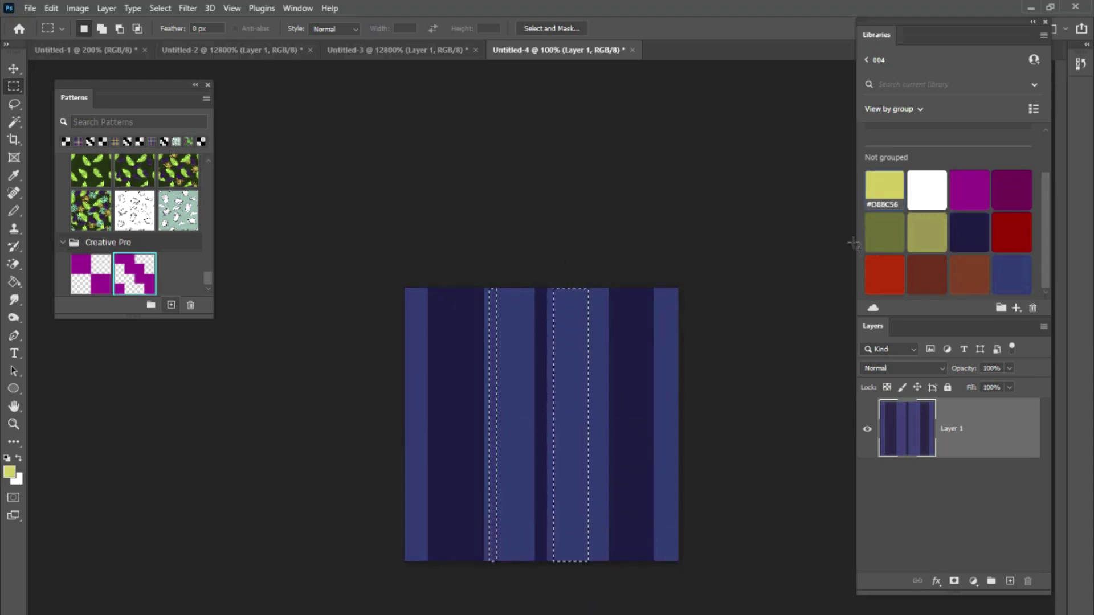
key("alt+BackSpace")
key("ctrl+d")
- Fill two thin columns with the library red and deselect
left_click_drag(657, 257, 664, 567)
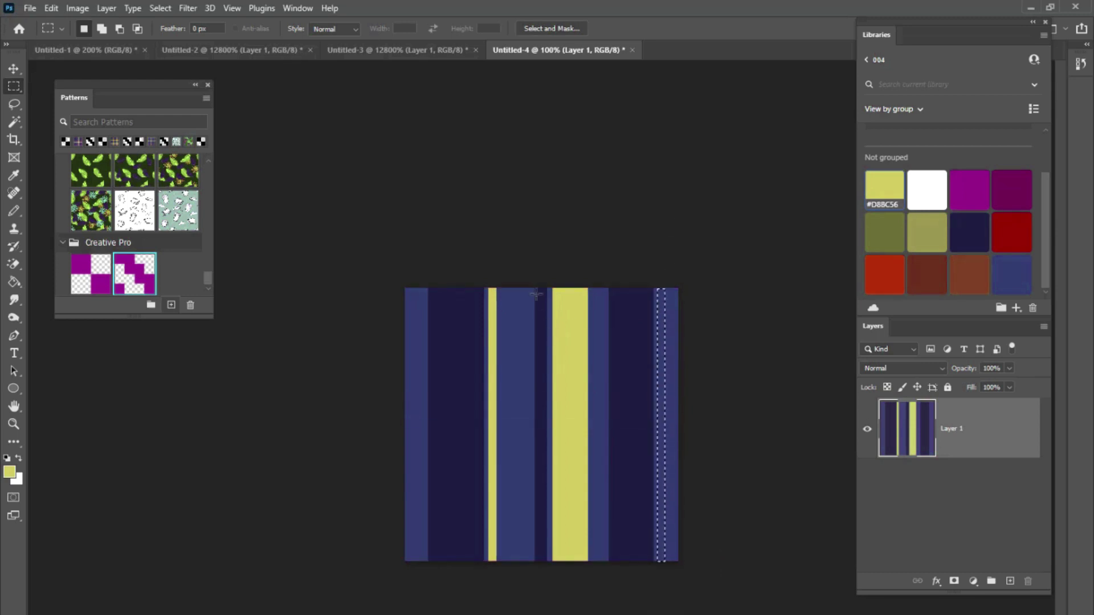
left_click_drag(511, 271, 532, 565)
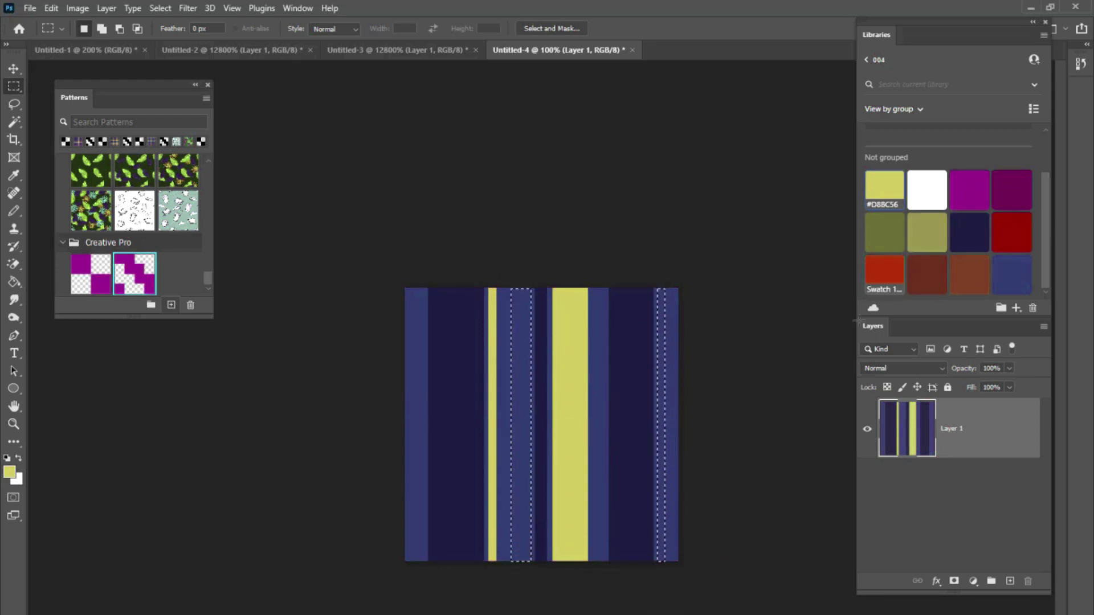
left_click(885, 274)
key("alt+BackSpace")
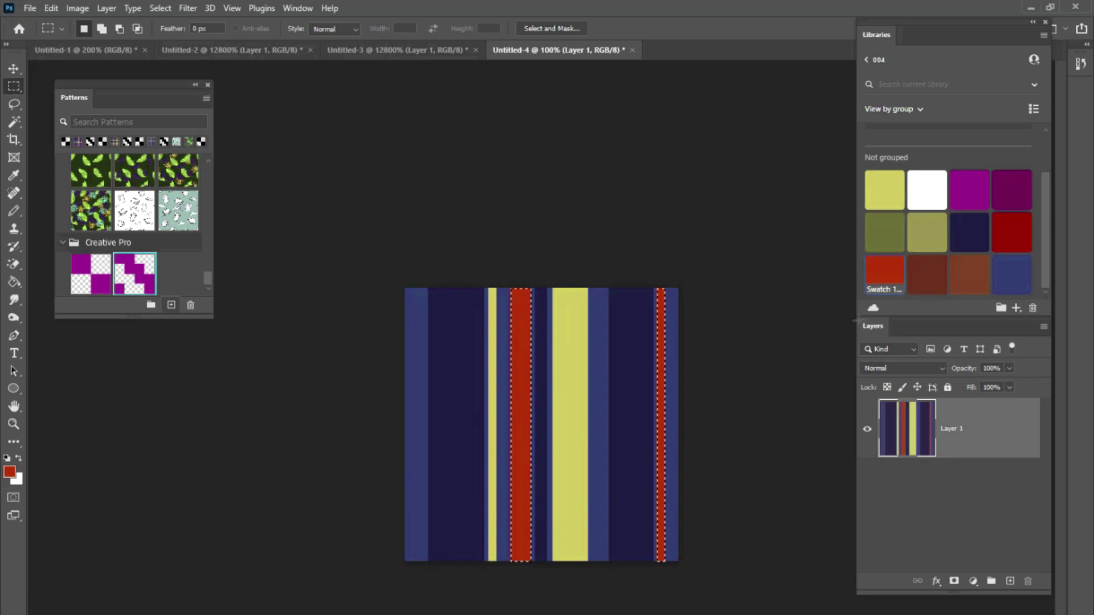
key("ctrl+d")
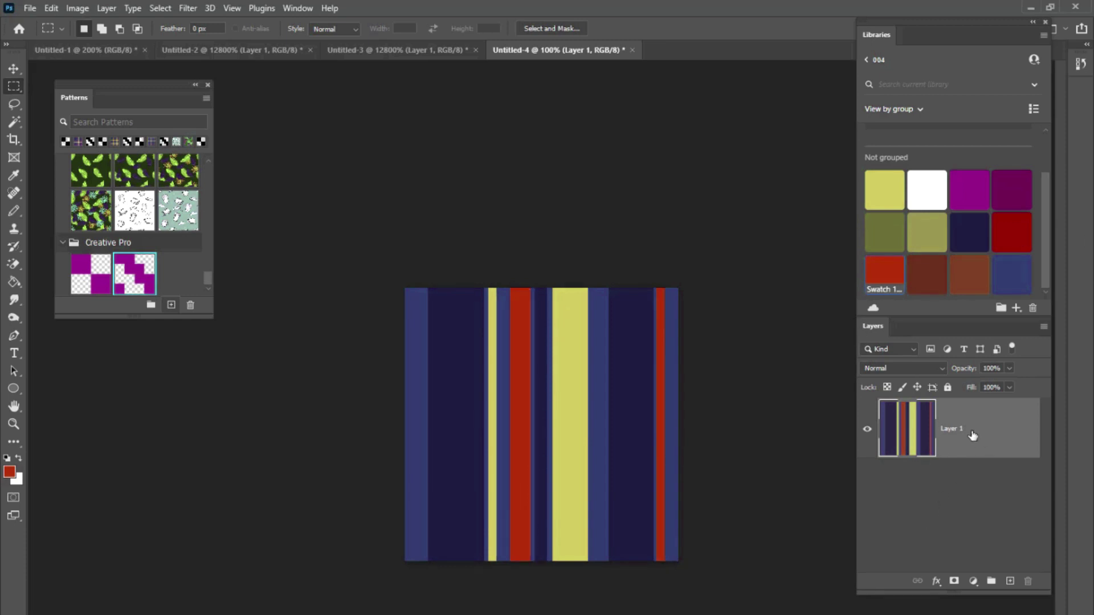
- Duplicate Layer 1 and rotate the copy 90° clockwise with Free Transform
left_click_drag(972, 435, 1012, 580)
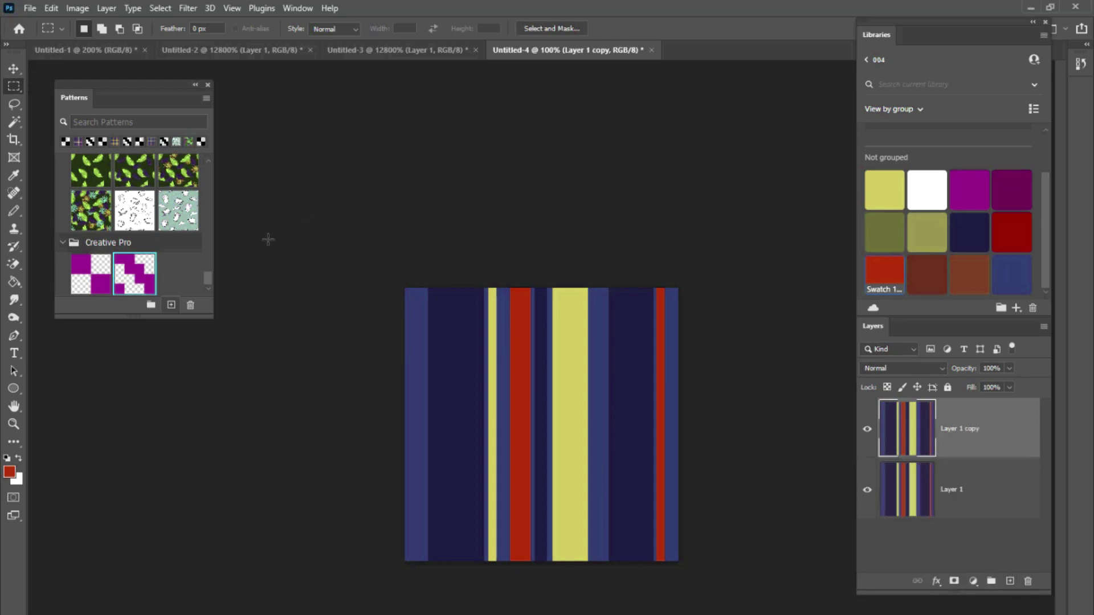
key("ctrl+t")
right_click(539, 364)
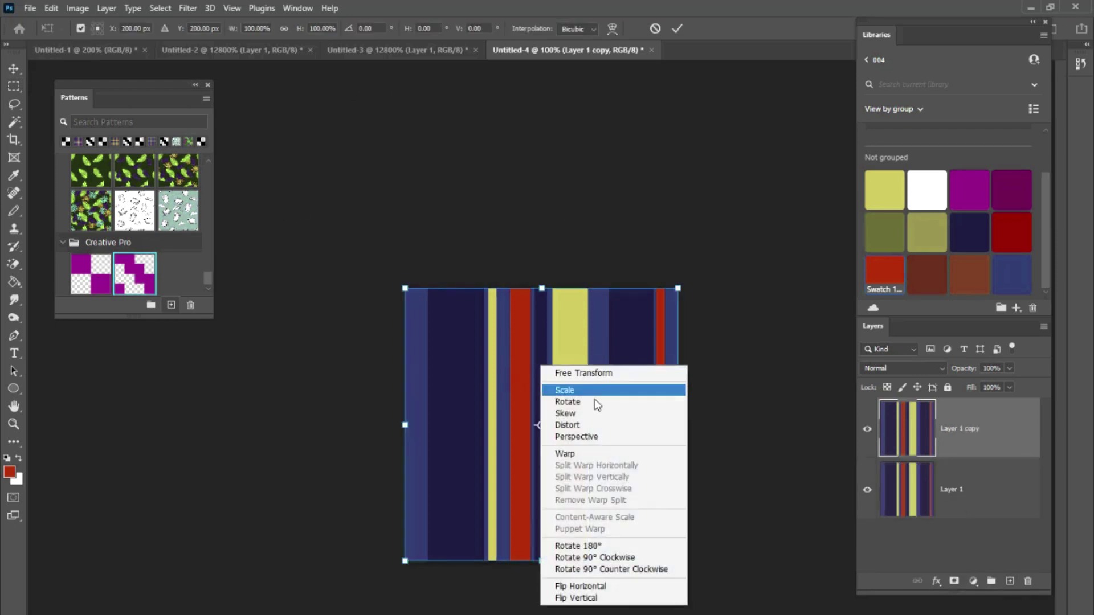
left_click(607, 557)
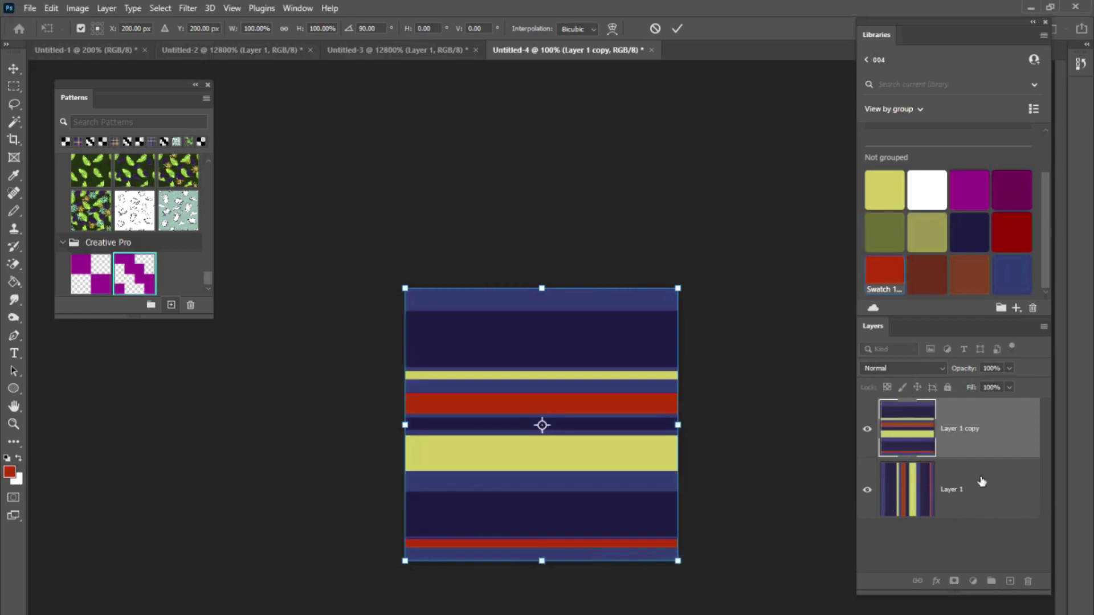
- Commit the rotation, then add a purple checker Pattern Fill layer above Layer 1
left_click(678, 29)
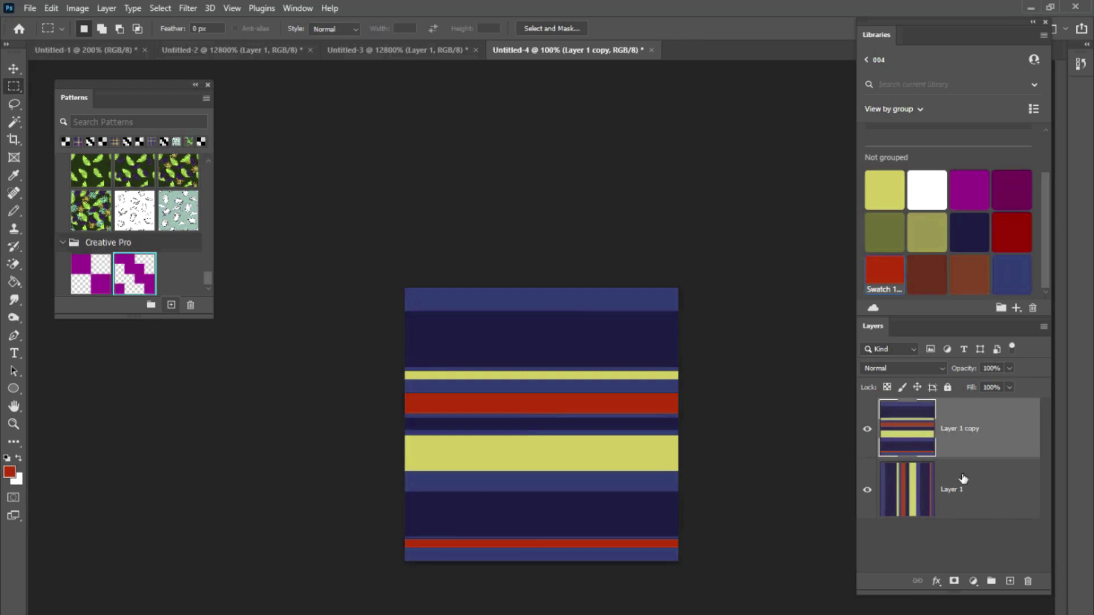
left_click(963, 478)
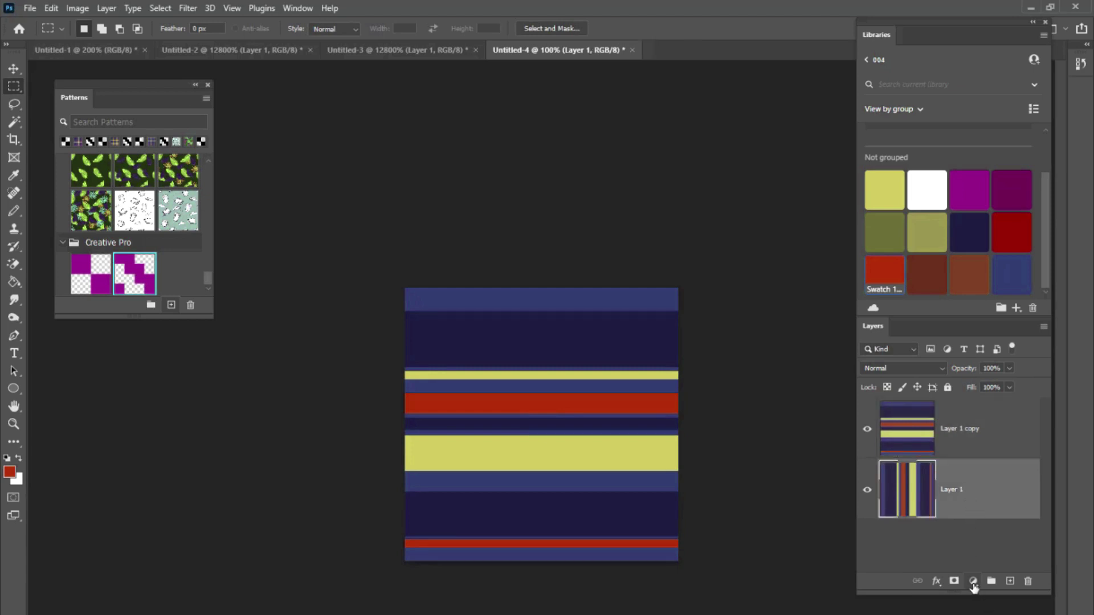
left_click(973, 583)
left_click(994, 373)
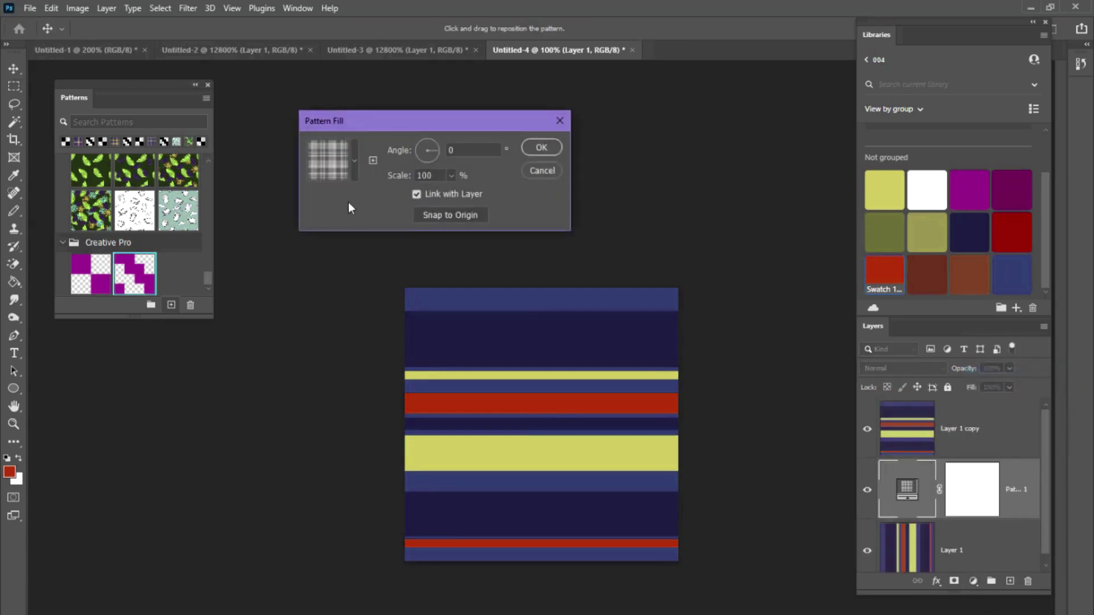
left_click(352, 170)
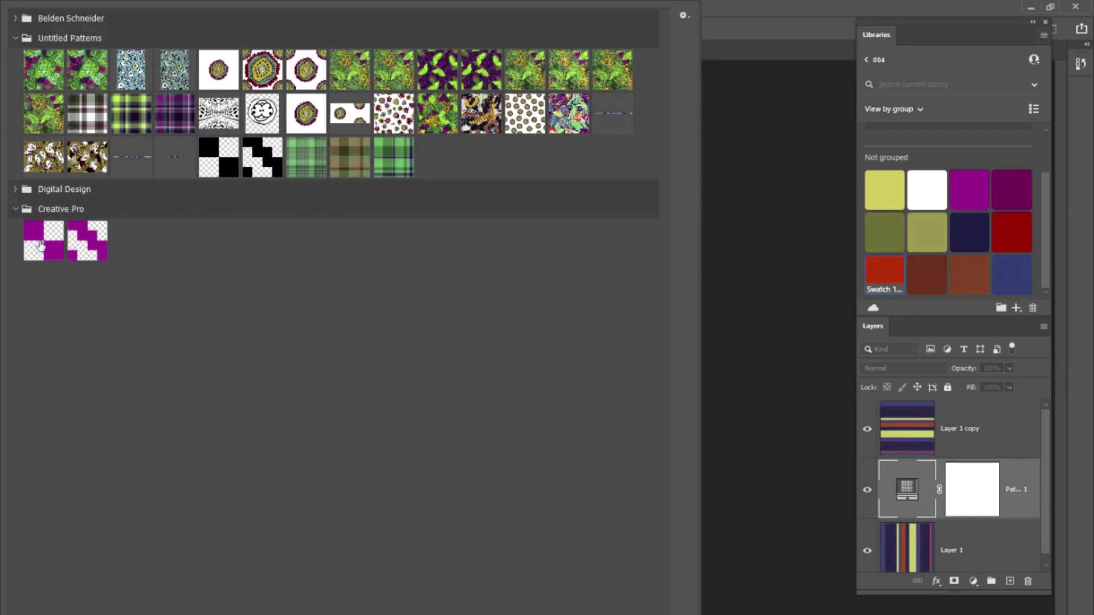
double_click(40, 247)
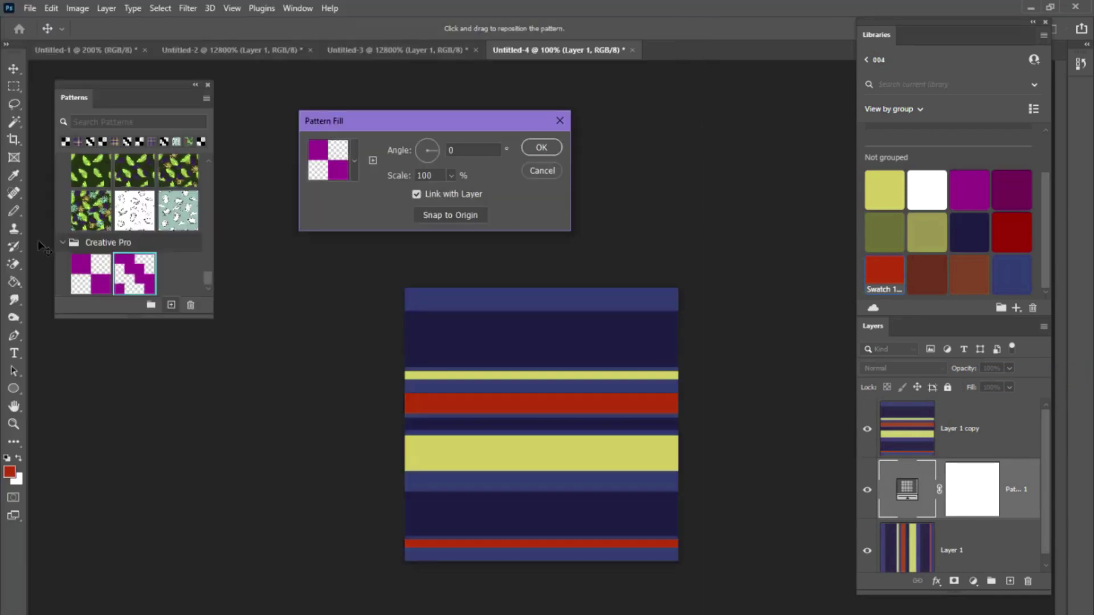
left_click(540, 148)
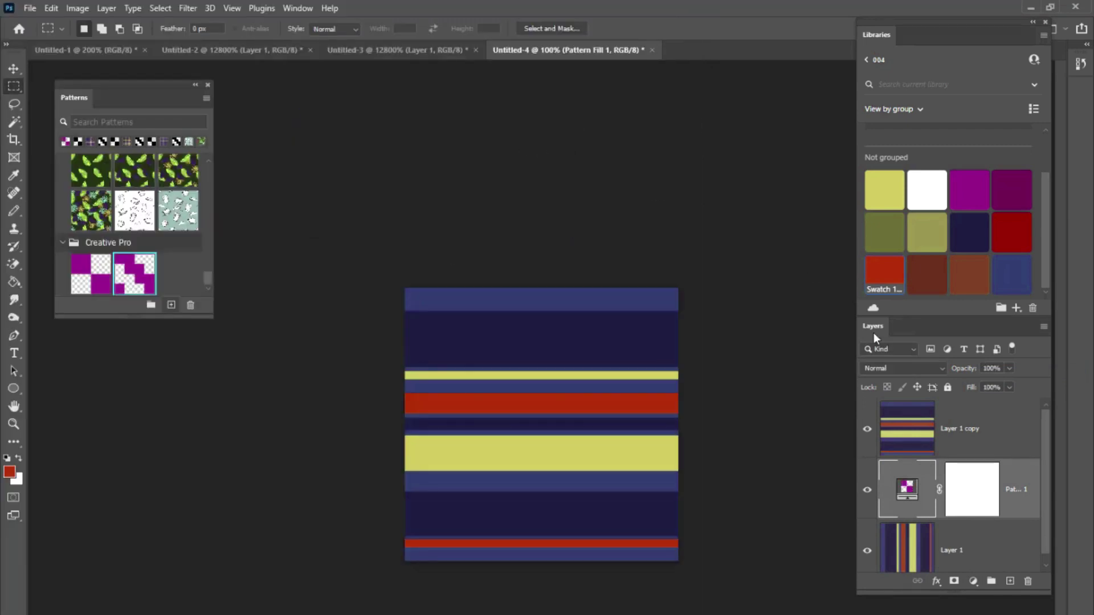
- Clip Layer 1 copy to the checker fill, zoom to 200%, and save the plaid as a pattern
left_click(1023, 455, "alt")
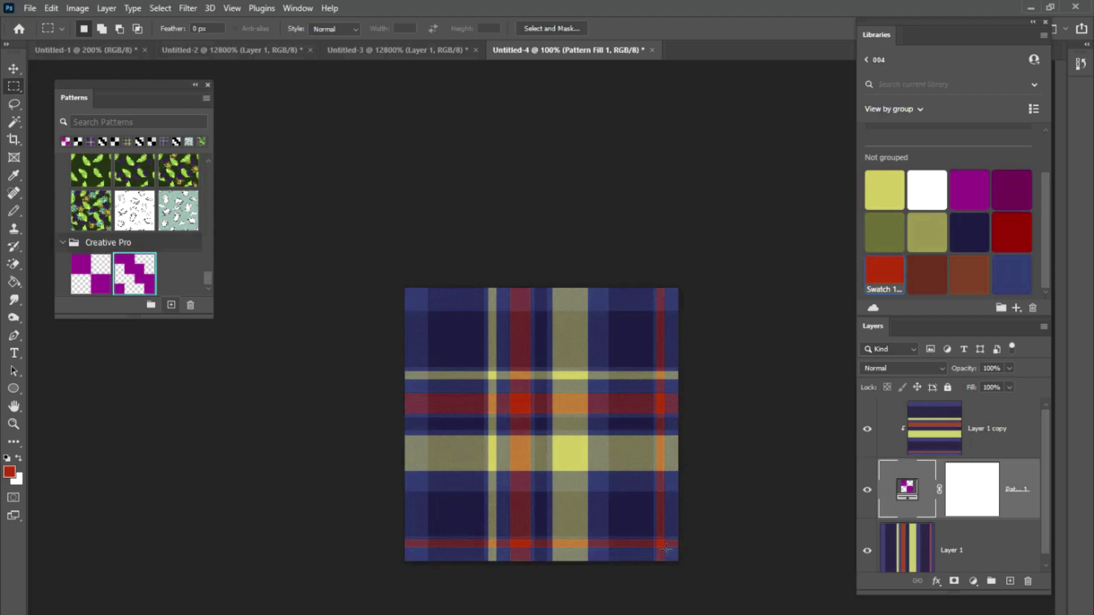
key("ctrl+plus")
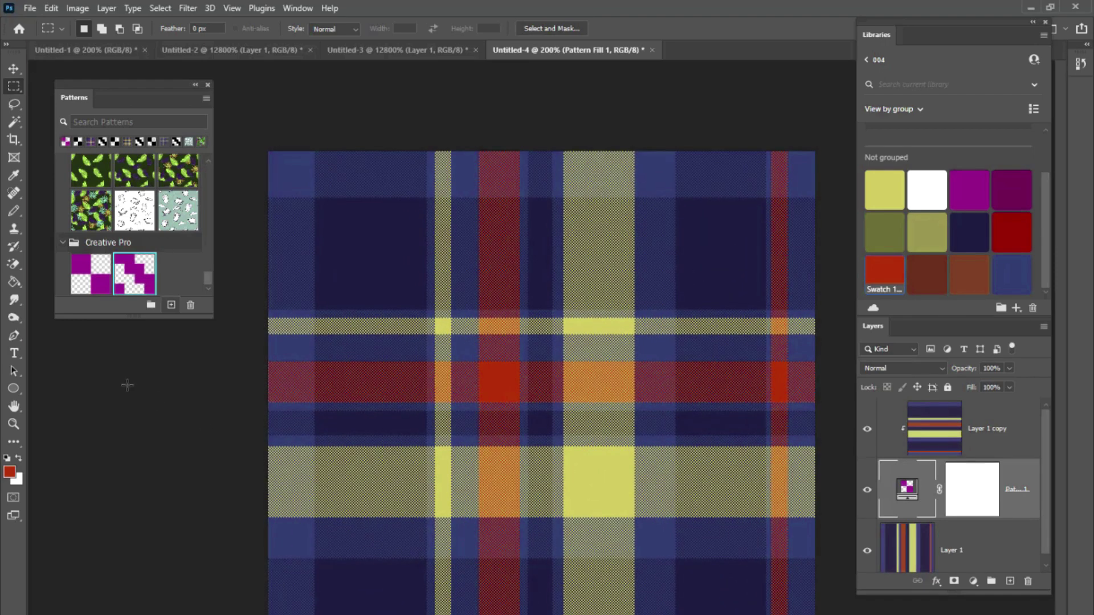
left_click(171, 305)
left_click(764, 500)
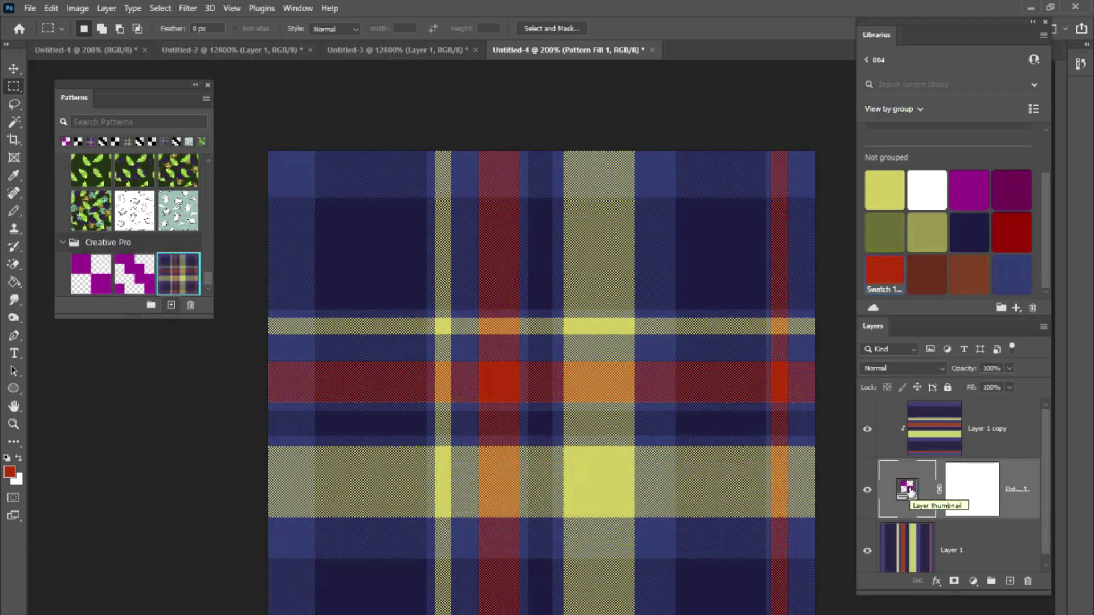
- Switch the Pattern Fill to the purple step pattern and save the twill plaid as a pattern
double_click(908, 489)
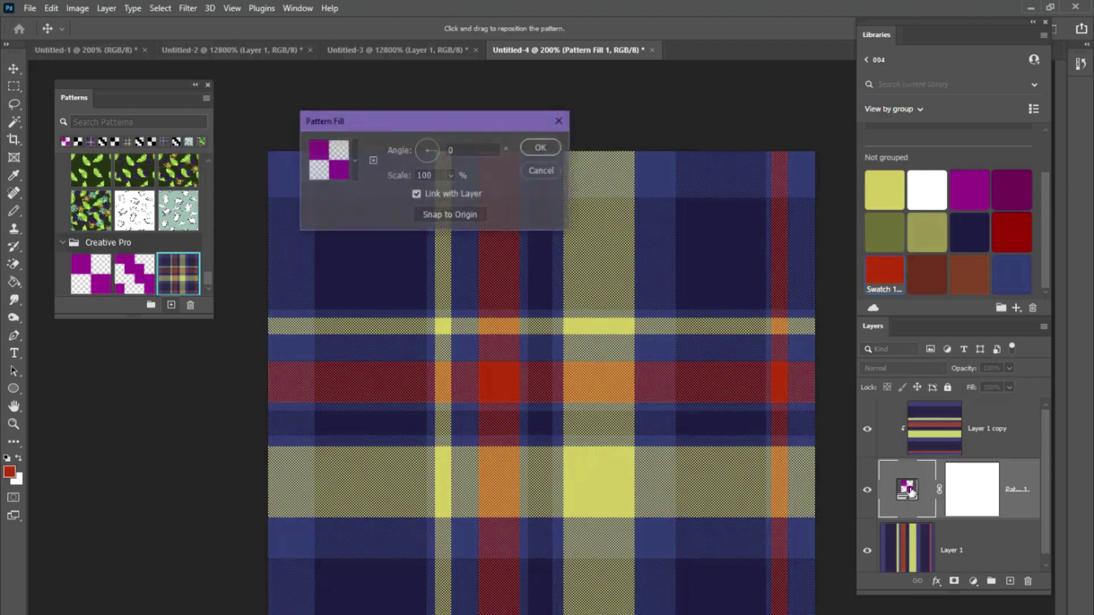
left_click(351, 169)
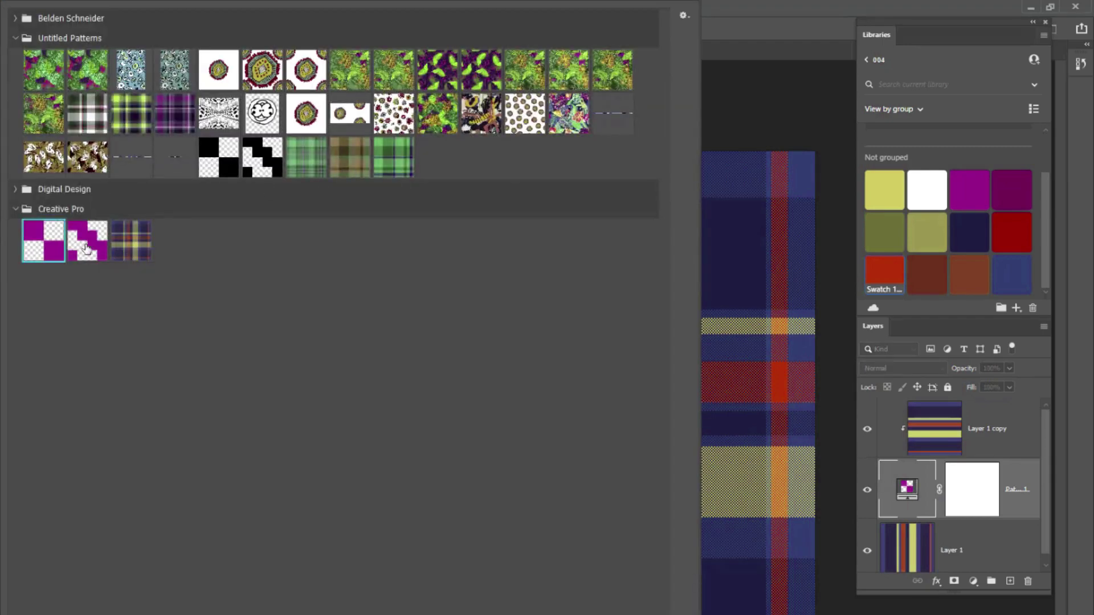
double_click(86, 248)
left_click(541, 147)
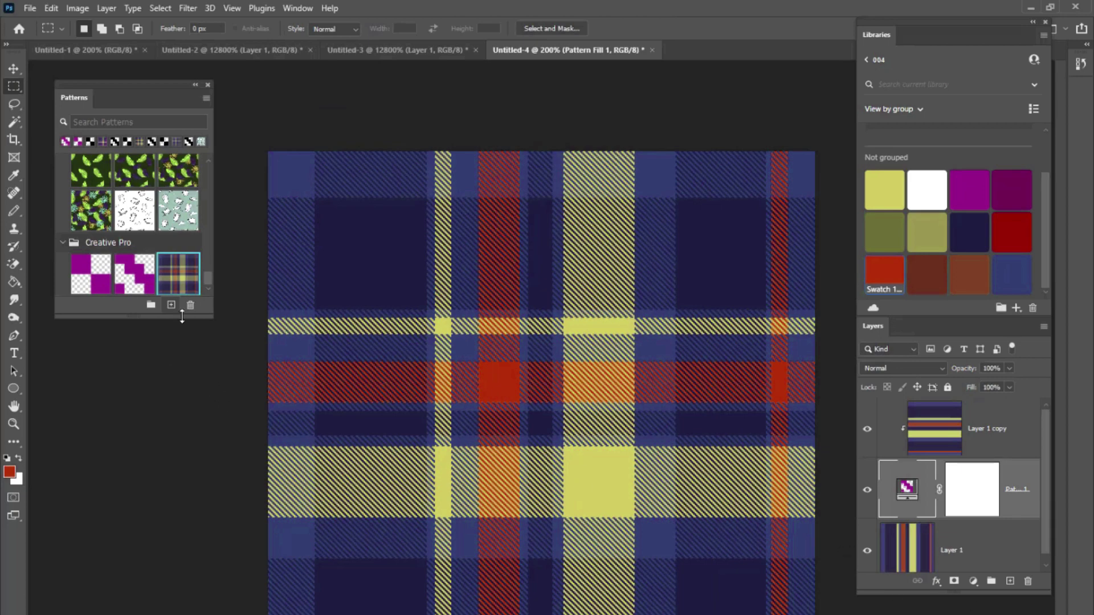
left_click(171, 306)
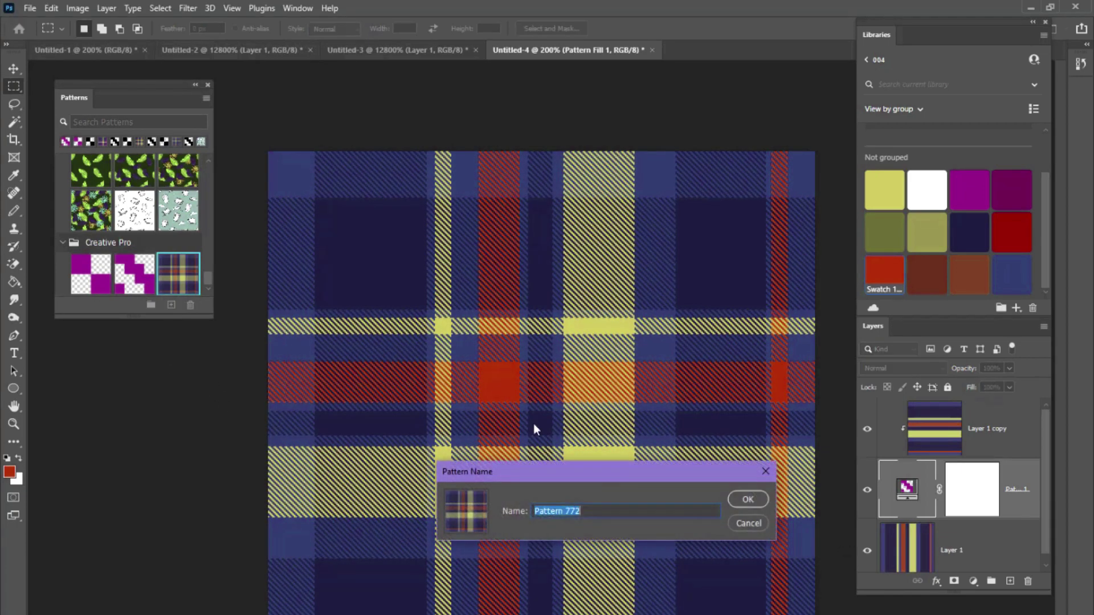
left_click(739, 500)
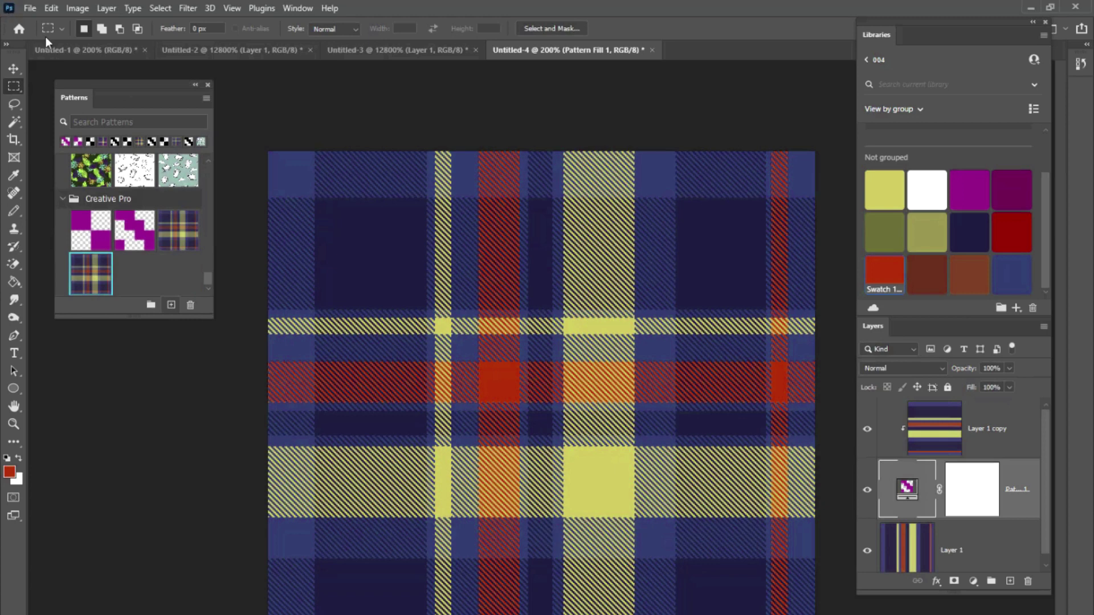
- Mark a large rectangle in Untitled-1 and fill it with the saved twill plaid as a Pattern Fill layer
left_click(86, 49)
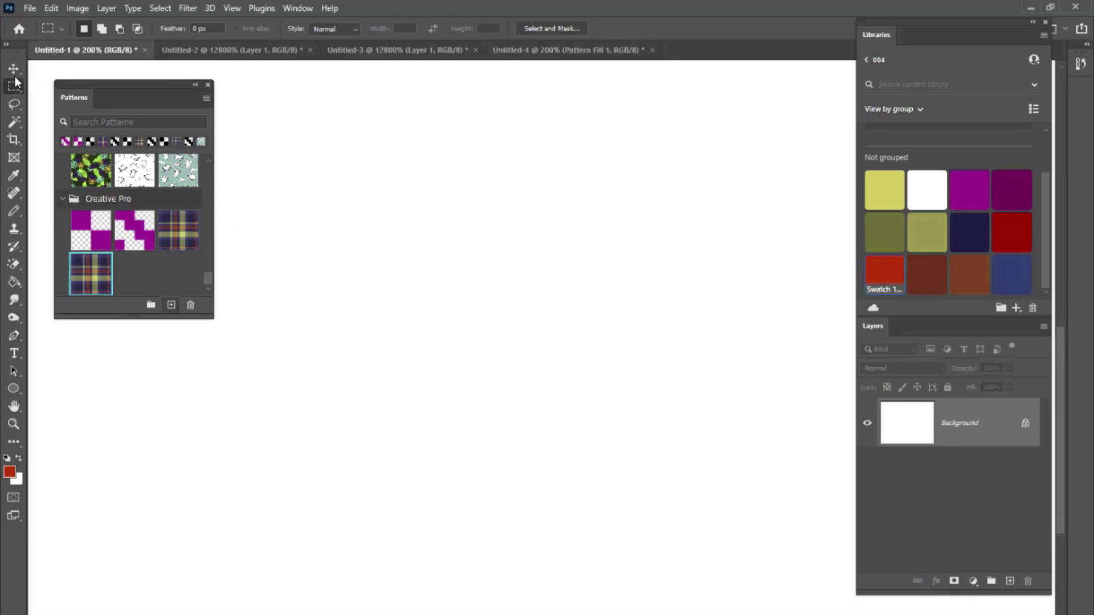
left_click_drag(229, 115, 905, 614)
left_click(973, 582)
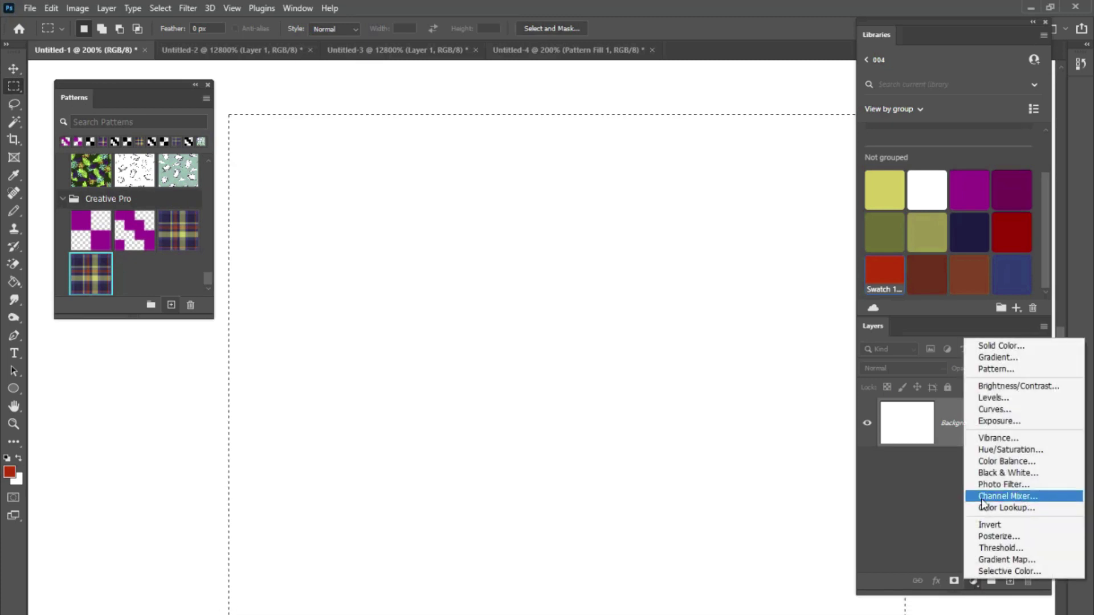
left_click(996, 372)
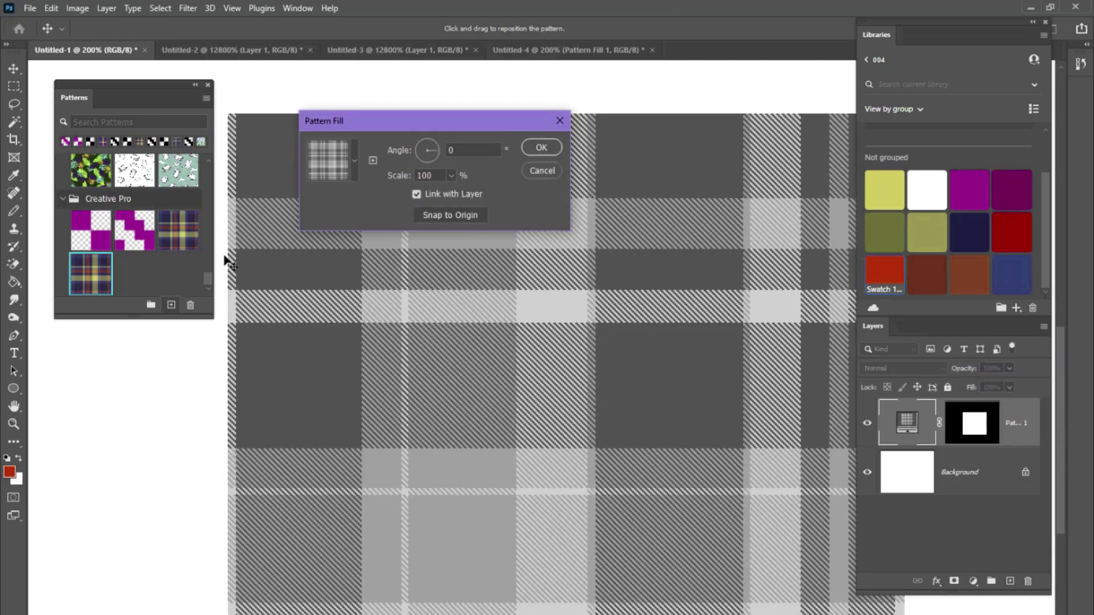
left_click(354, 164)
double_click(188, 243)
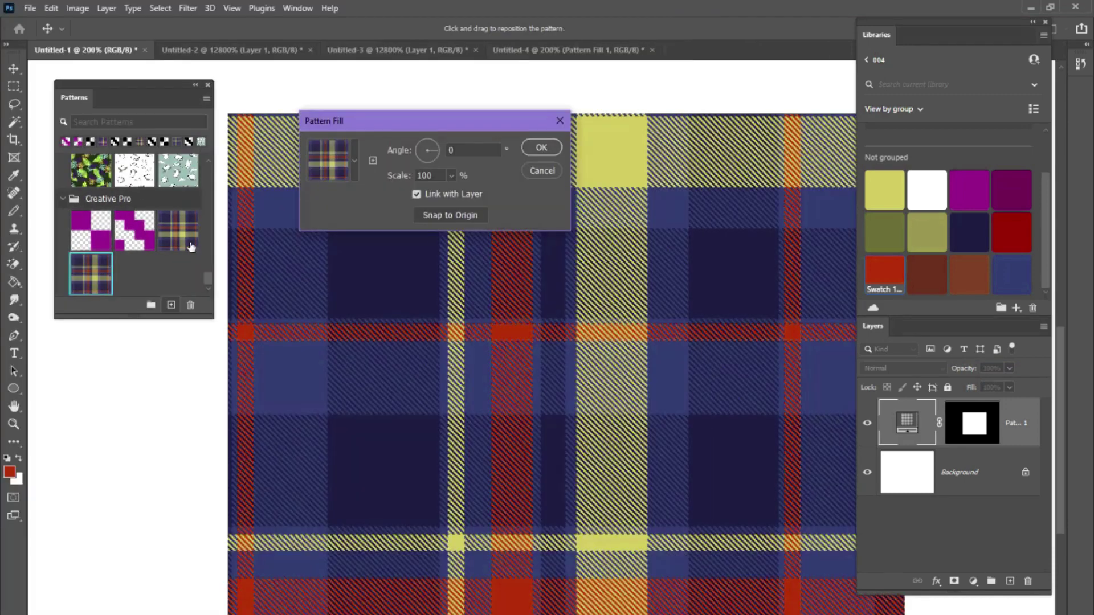
left_click(542, 147)
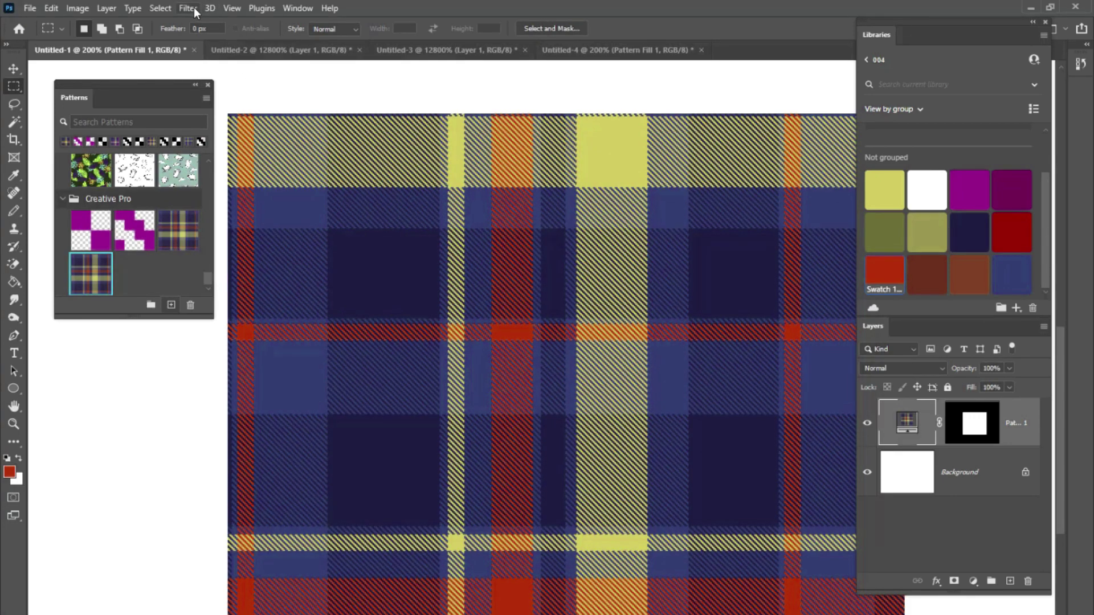
- Convert Pattern Fill 1 to a smart object and add 10% uniform monochromatic noise
left_click(190, 11)
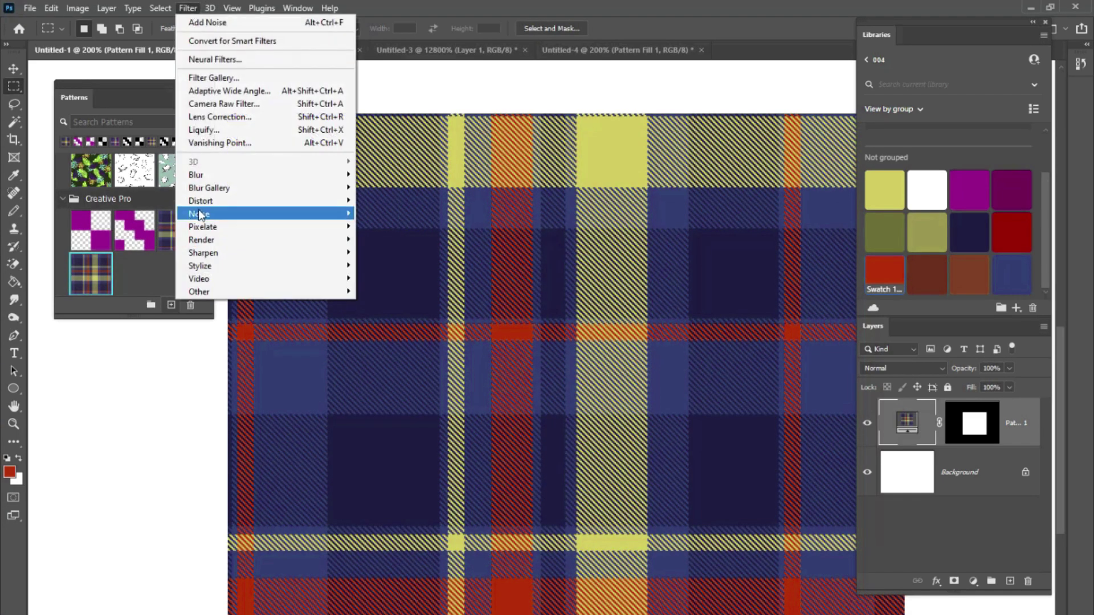
mouse_move(200, 214)
left_click(377, 216)
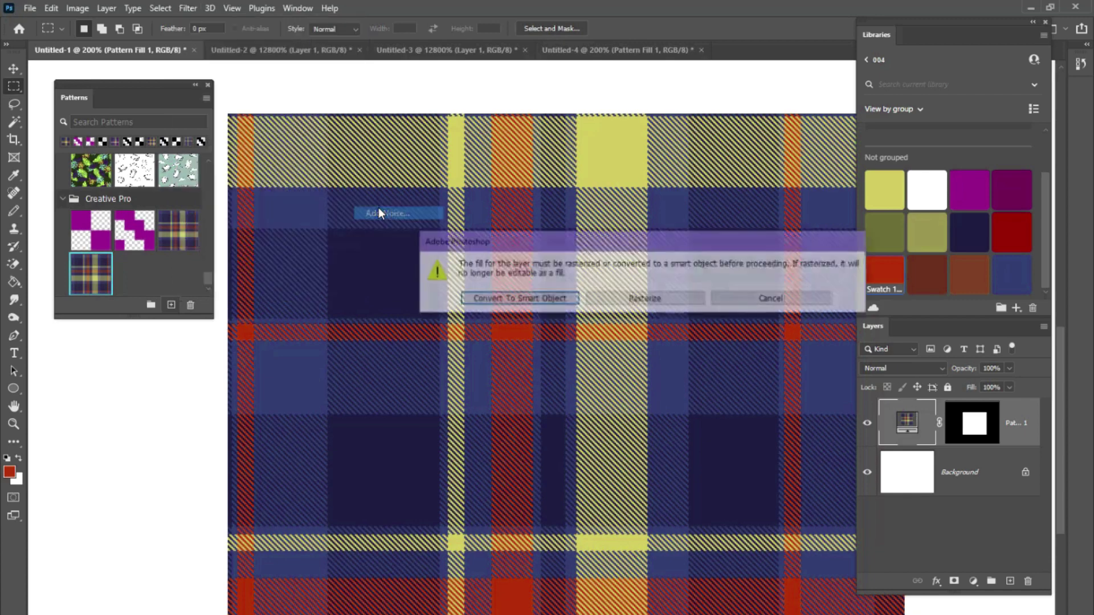
left_click(550, 303)
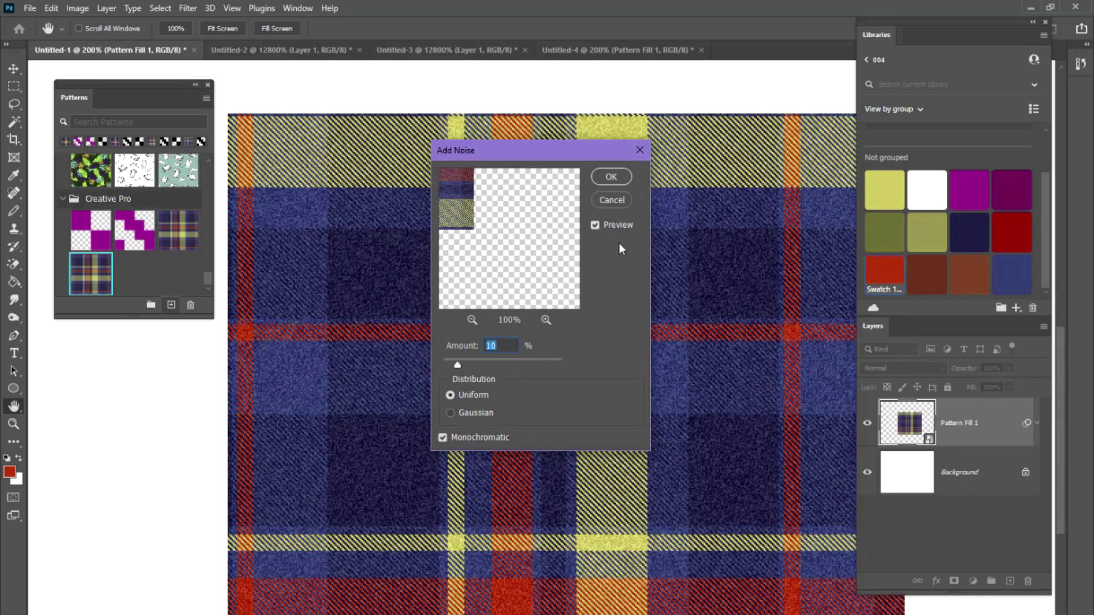
left_click(627, 179)
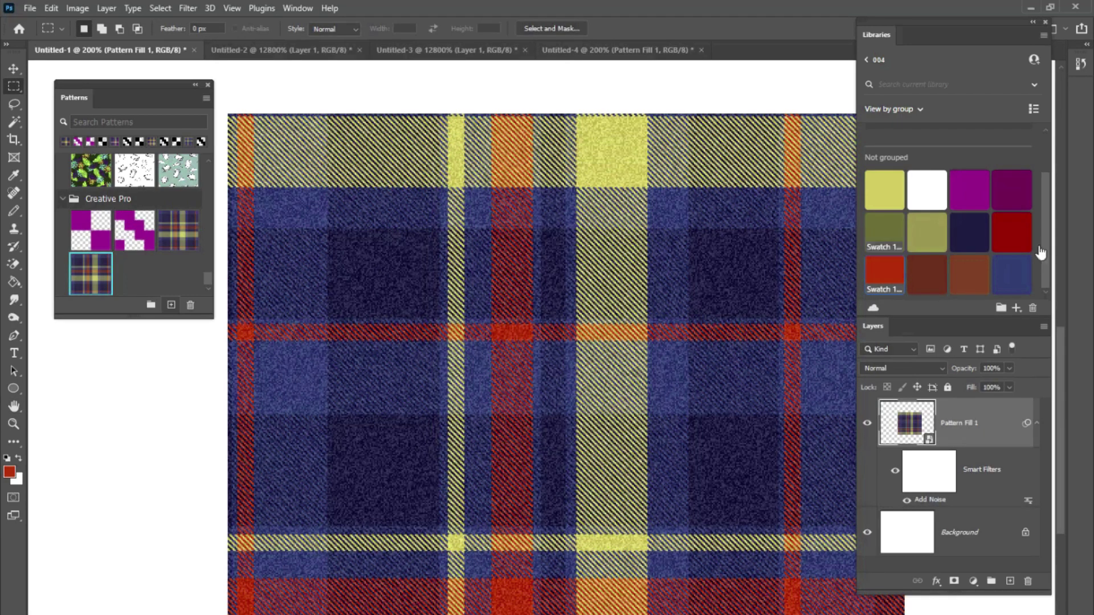